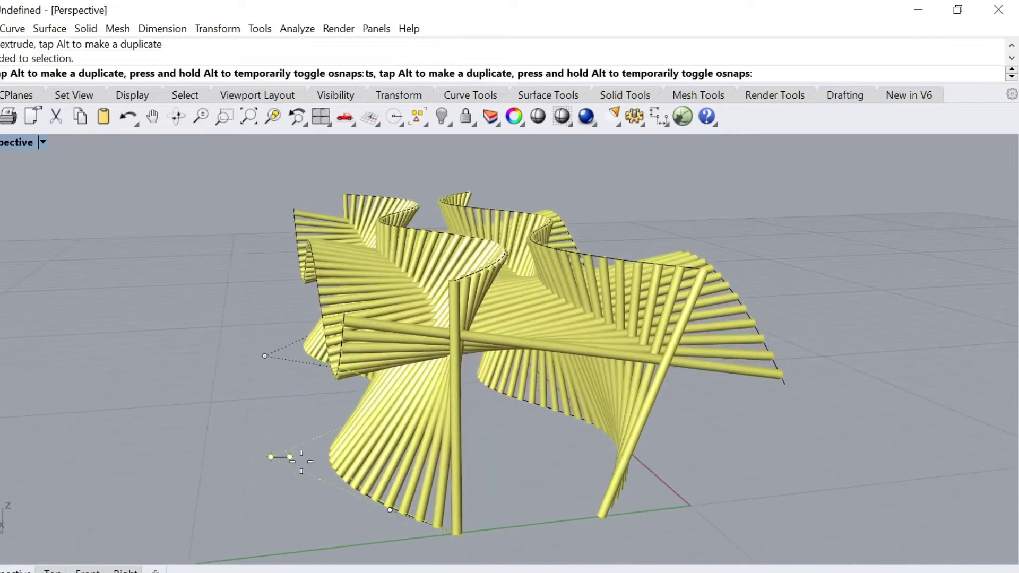
left_click_drag(649, 425, 584, 435)
right_click_drag(530, 466, 289, 412)
right_click_drag(187, 451, 518, 421)
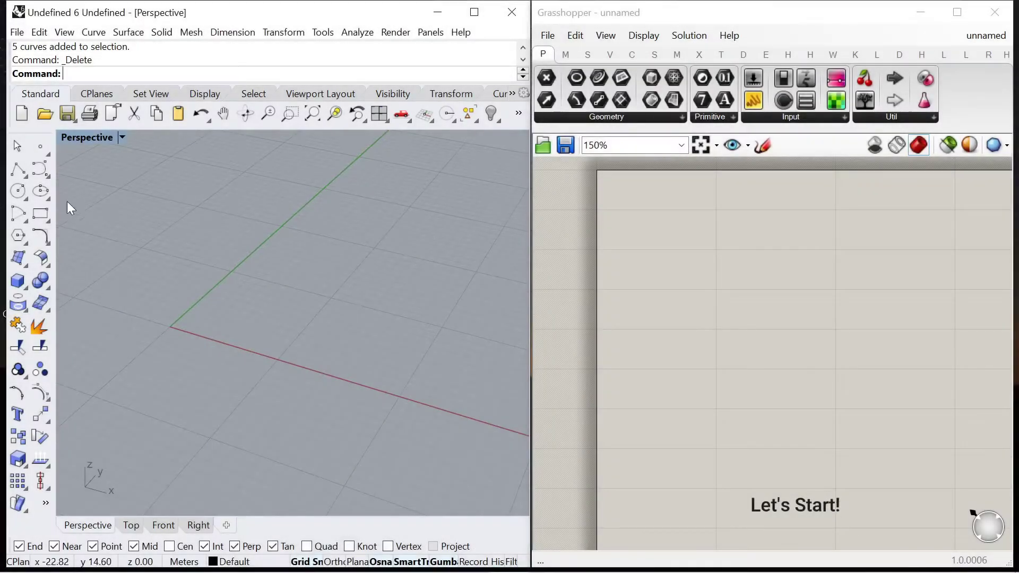
In the Top view, draw a wavy interpolated curve through (0,2), (5,0), (10,2), (15,0) and (20,2)
left_click(47, 176)
left_click(85, 176)
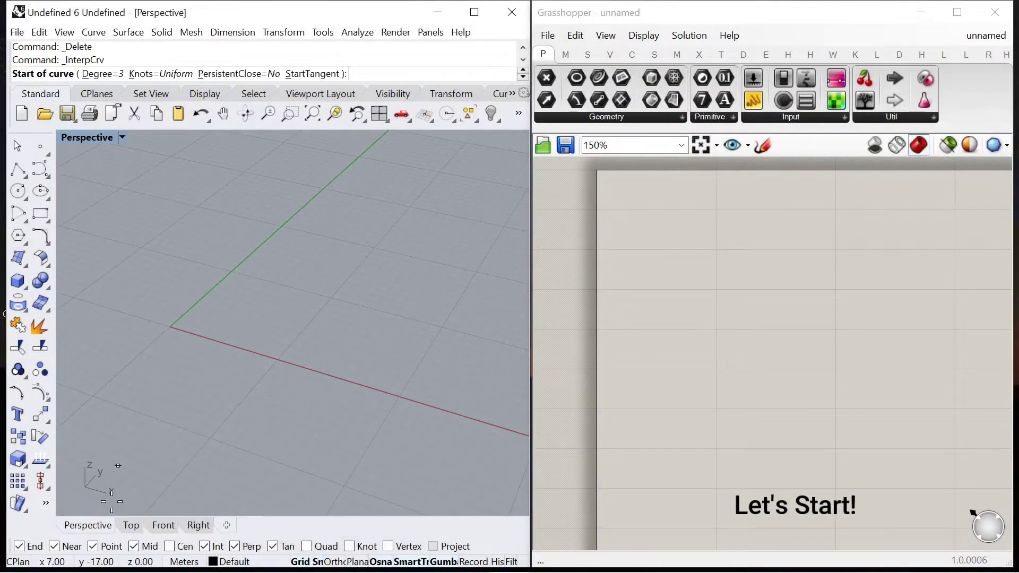
left_click(131, 525)
left_click(108, 306)
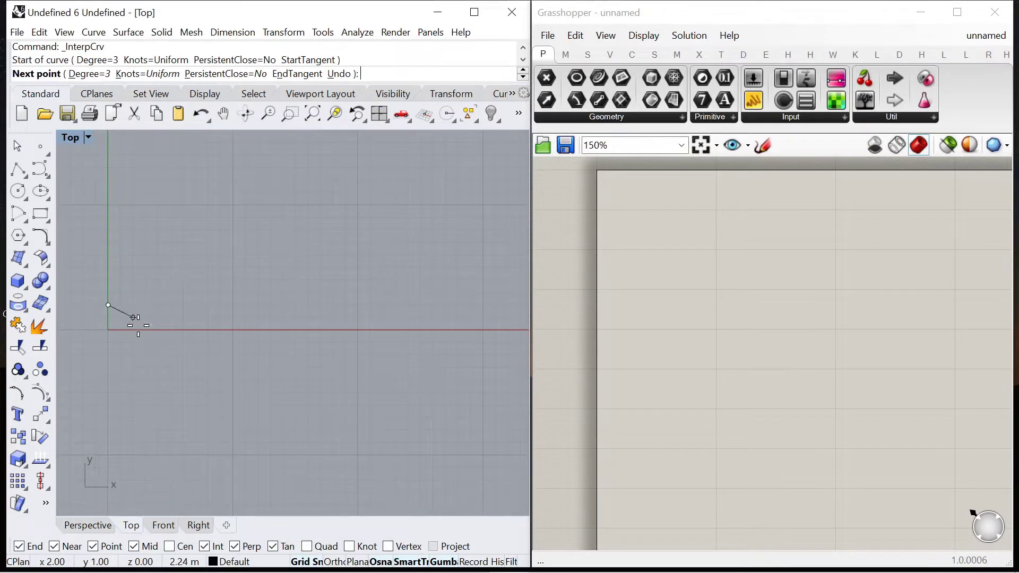
left_click(170, 329)
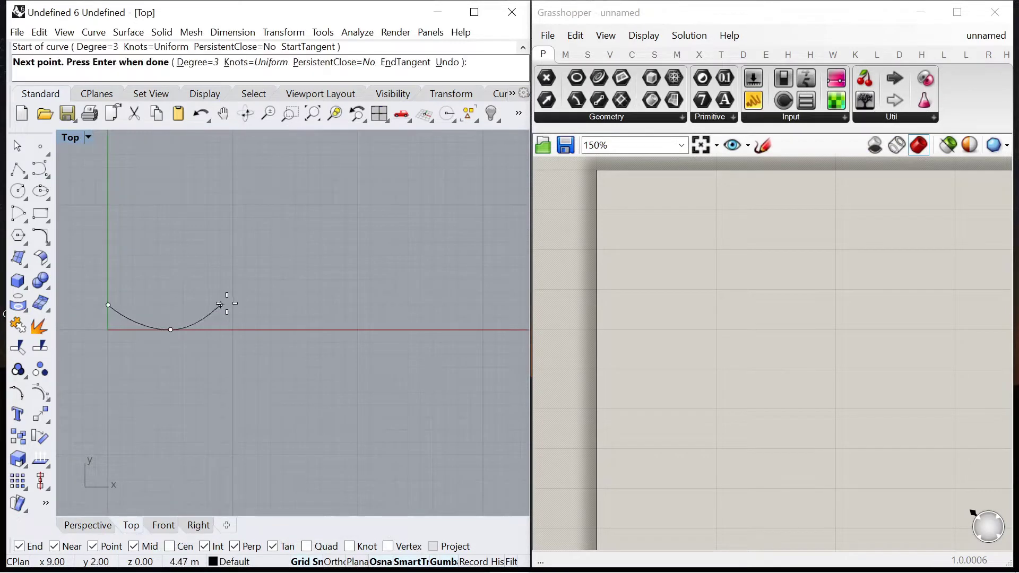
left_click(295, 330)
left_click(357, 305)
right_click(384, 297)
right_click_drag(359, 305, 383, 301)
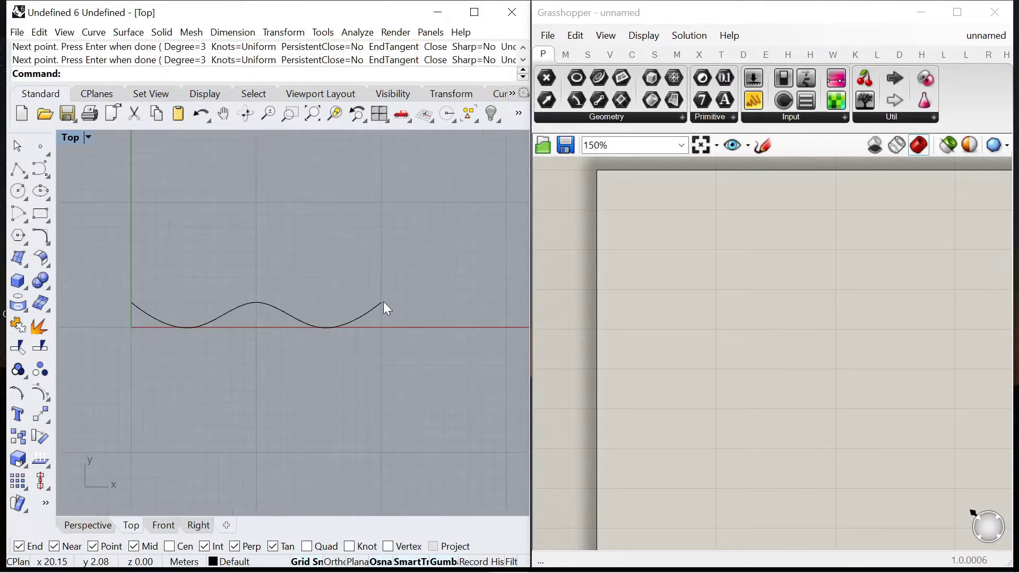
Draw a second, opposing interpolated wave curve through (0,0), (5,2), (10,0), (15,2) and (20,0)
left_click(47, 175)
left_click(80, 177)
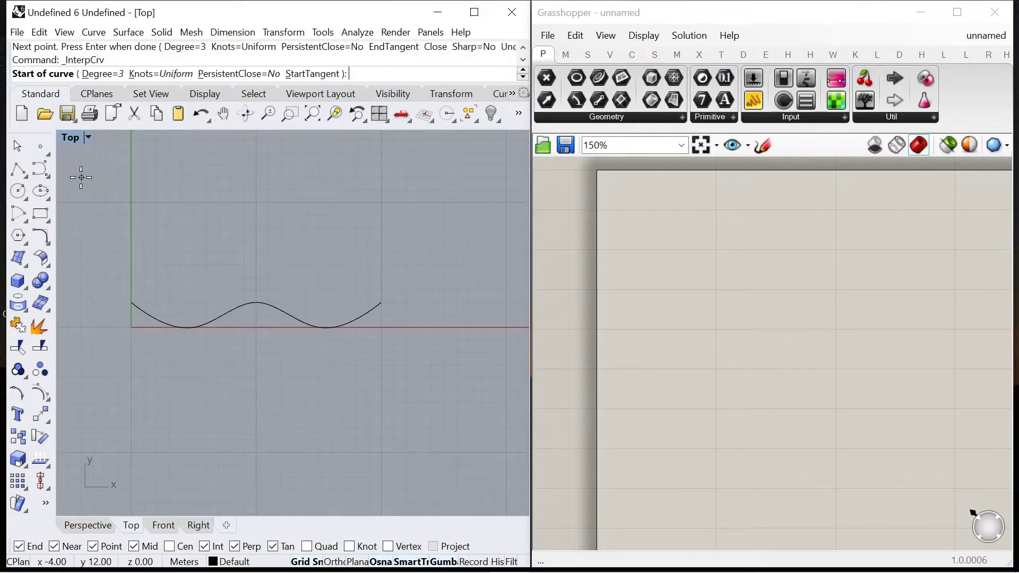
left_click(136, 322)
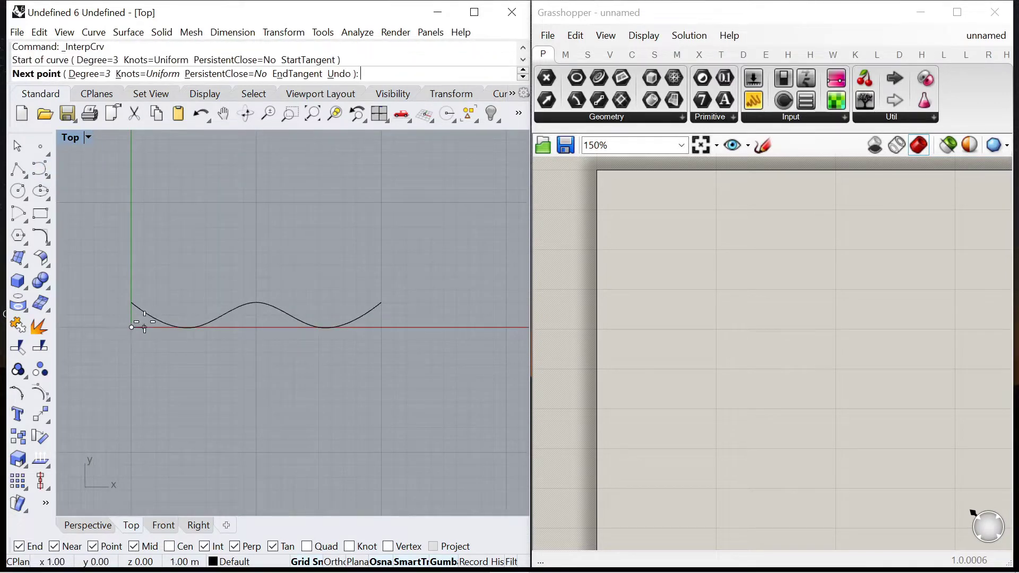
left_click(194, 303)
left_click(256, 327)
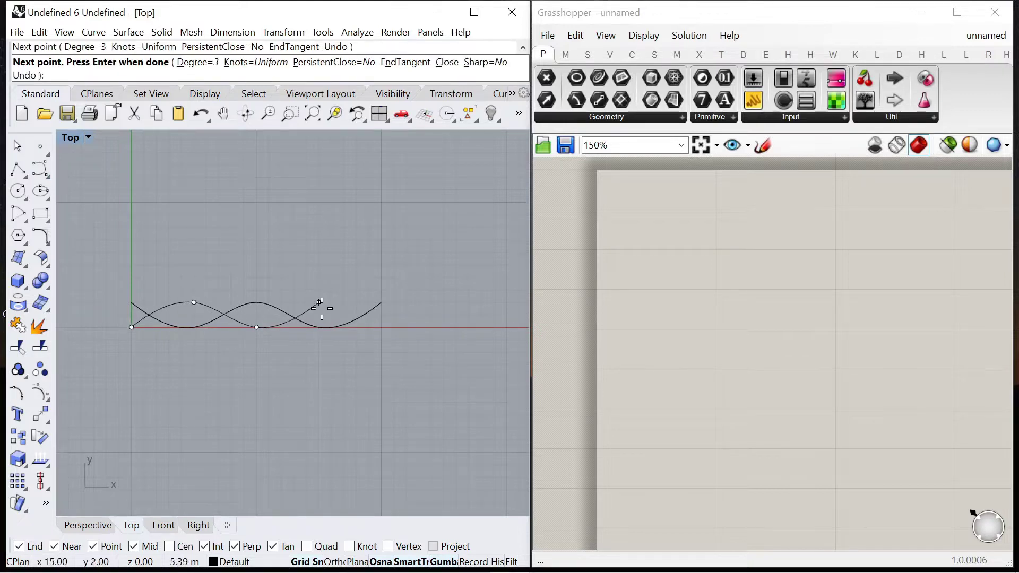
left_click(319, 302)
left_click(381, 327)
key("Return")
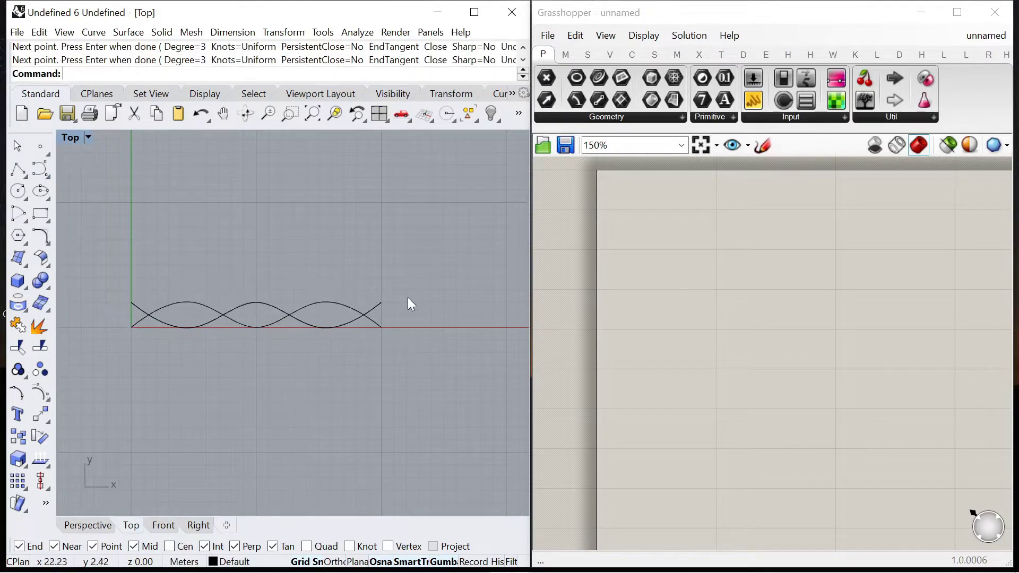
In the Perspective view, raise the wave curve that starts at the origin vertically above the other one
left_click(91, 527)
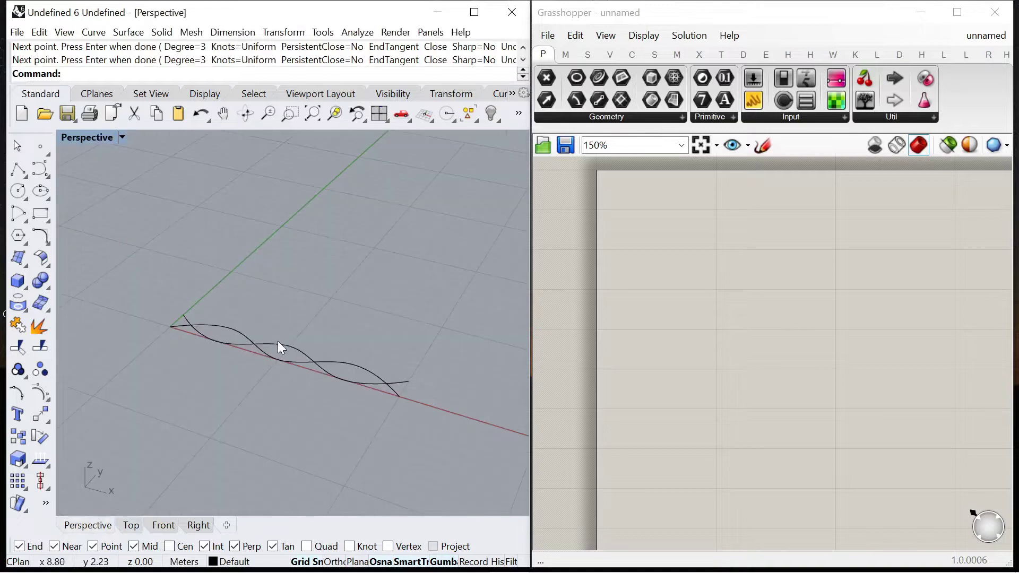
left_click(287, 363)
left_click_drag(285, 327, 284, 274)
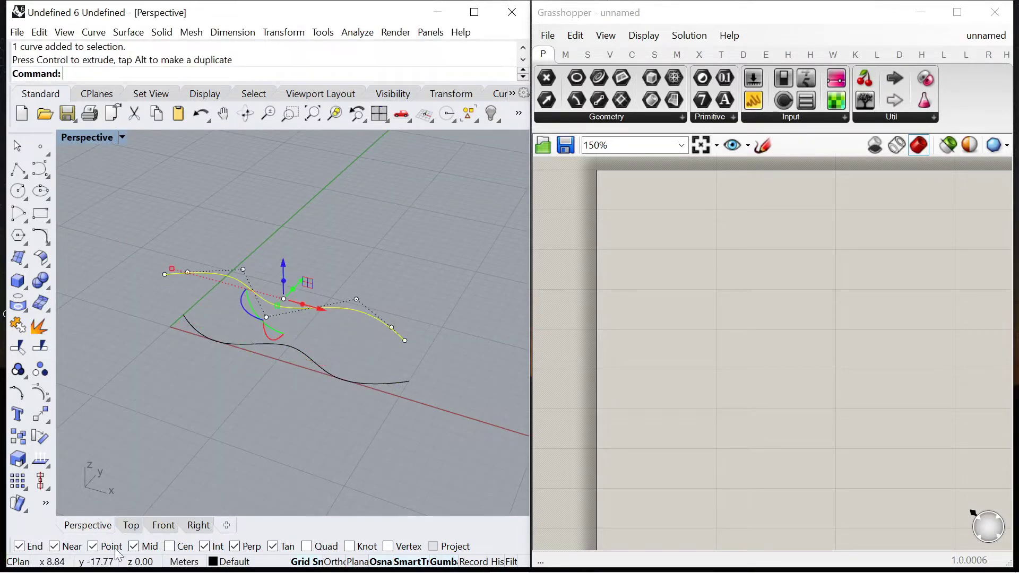
Mirror a copy of both wave curves in the Top view across a line parallel to the X axis at Y = 3
left_click(130, 525)
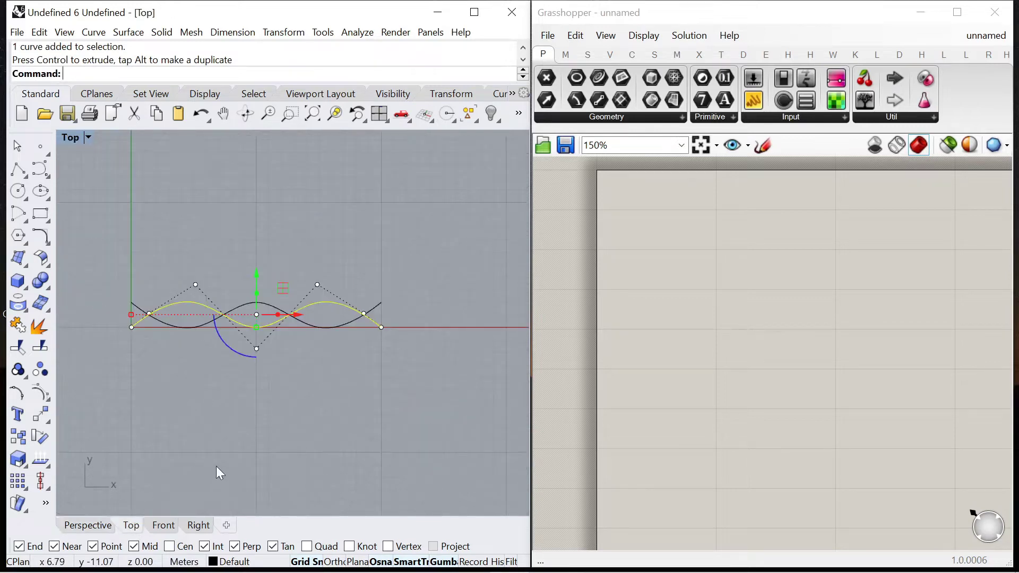
left_click_drag(119, 252, 404, 395)
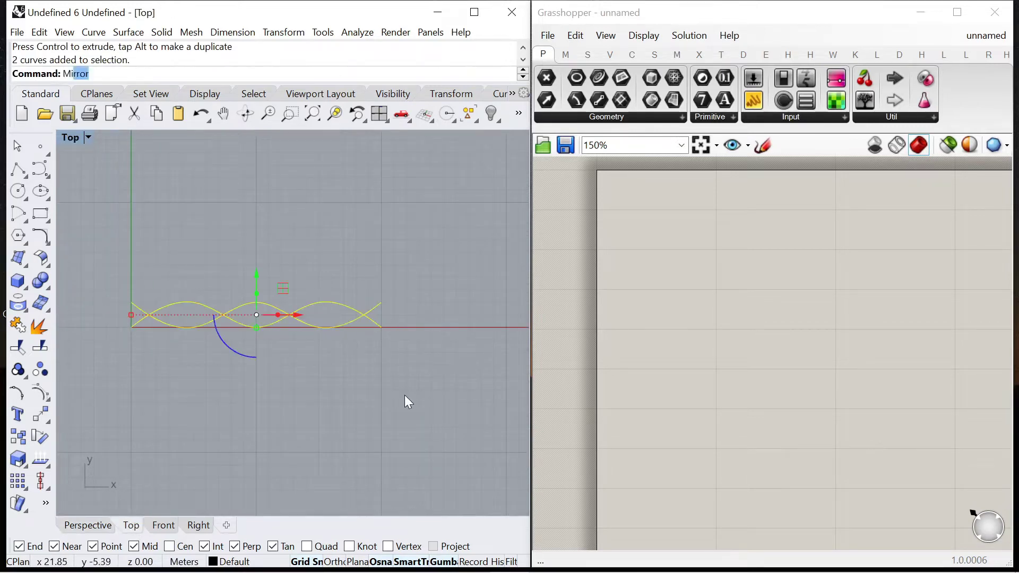
key("Return")
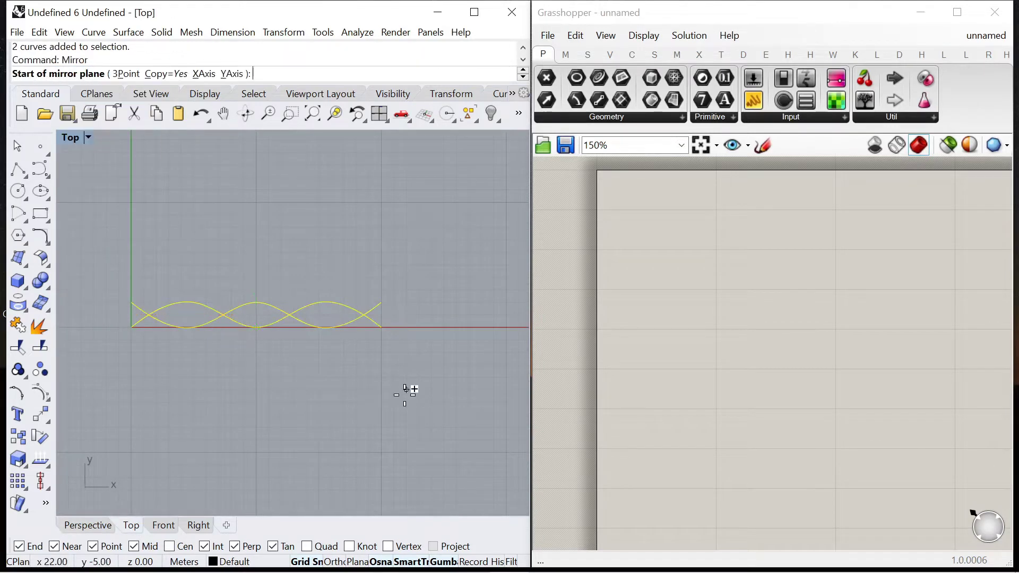
left_click(131, 291)
left_click(382, 290)
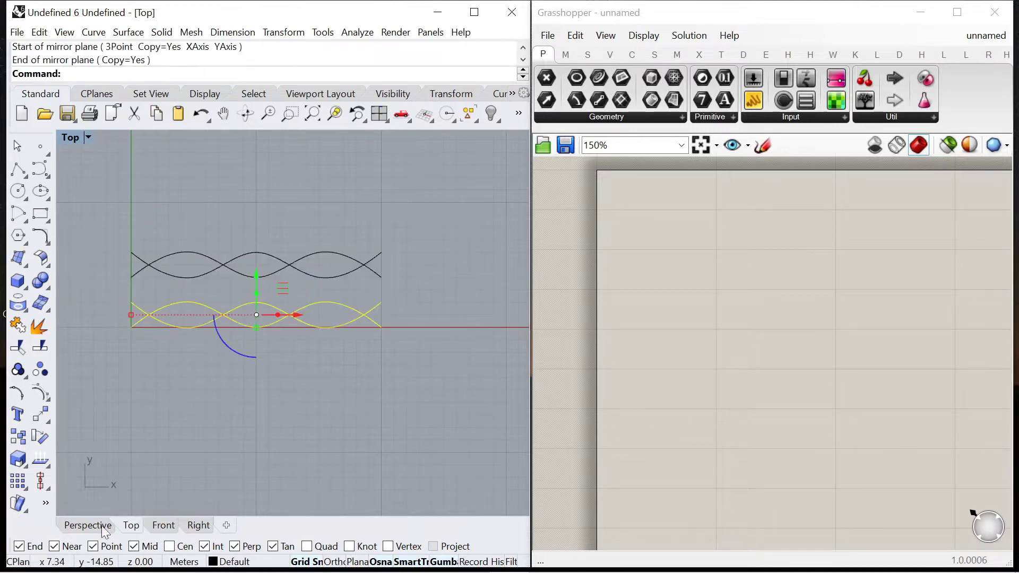
In the Perspective view, move the mirrored pair of curves about 1 m closer to the original pair
left_click(93, 525)
key("Escape")
left_click_drag(360, 311, 277, 307)
scroll(345, 300, "up", 6)
left_click(333, 292)
scroll(300, 292, "down", 2)
right_click_drag(301, 291, 293, 268)
Switch to Grasshopper and add a Curve parameter to the canvas
double_click(697, 272)
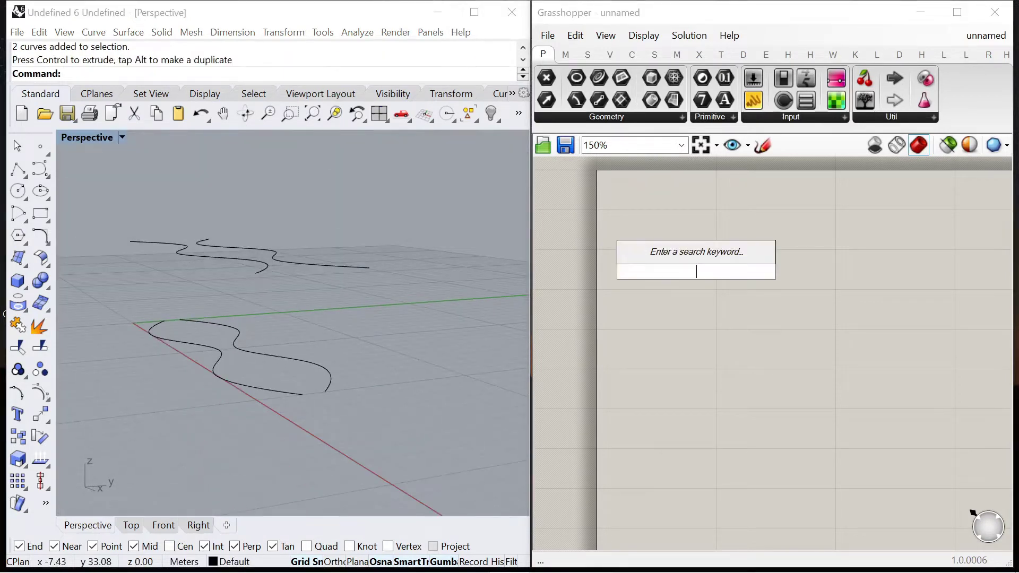
type("Curve")
key("Return")
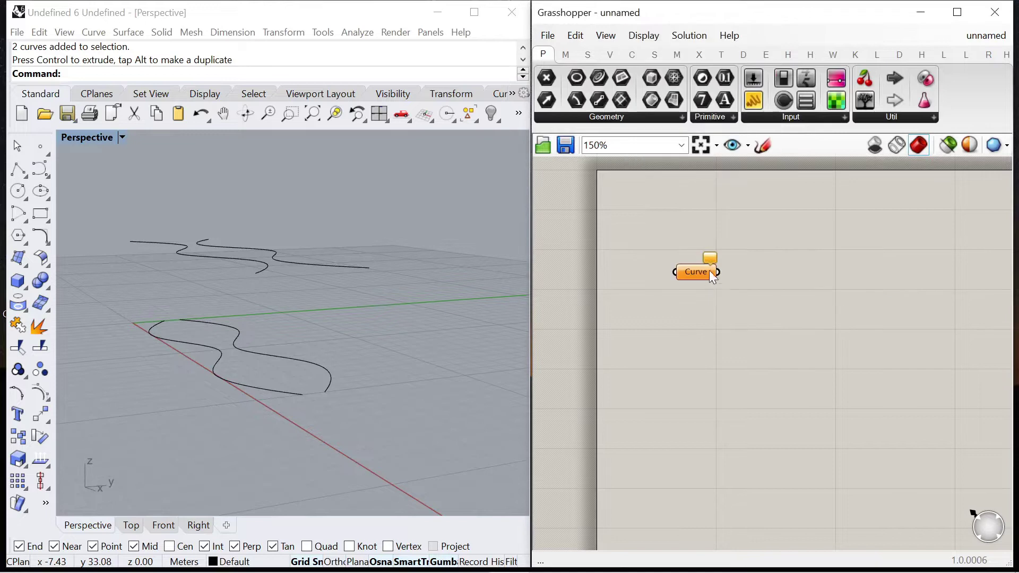
left_click_drag(729, 287, 730, 303)
scroll(730, 311, "down", 1)
right_click_drag(730, 310, 676, 271)
left_click(641, 240)
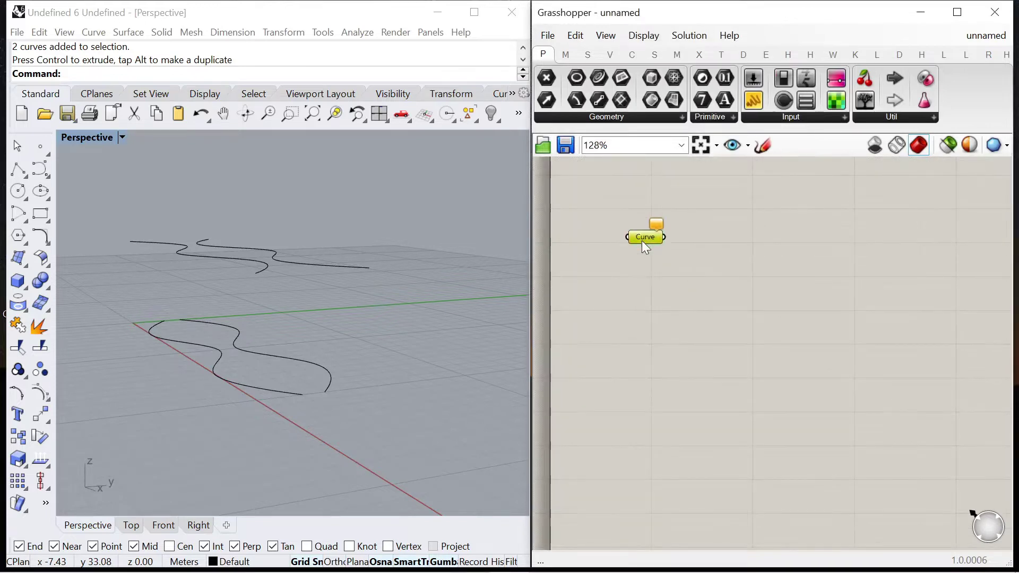
Add a Curve | Plane intersection component and connect the Curve parameter to its Curve input
double_click(688, 318)
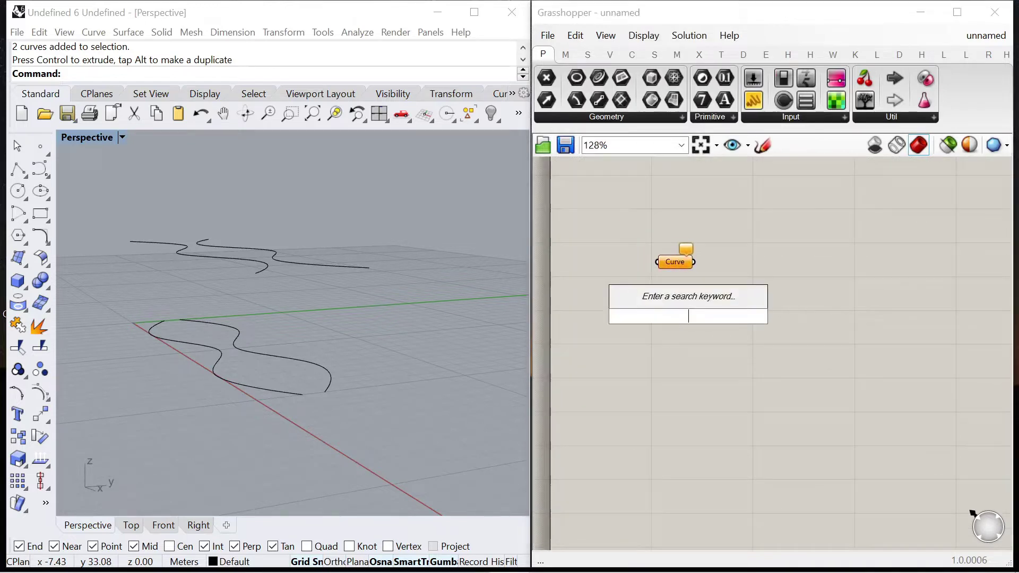
left_click(699, 55)
left_click(648, 116)
left_click_drag(706, 236, 727, 263)
scroll(727, 263, "up", 1)
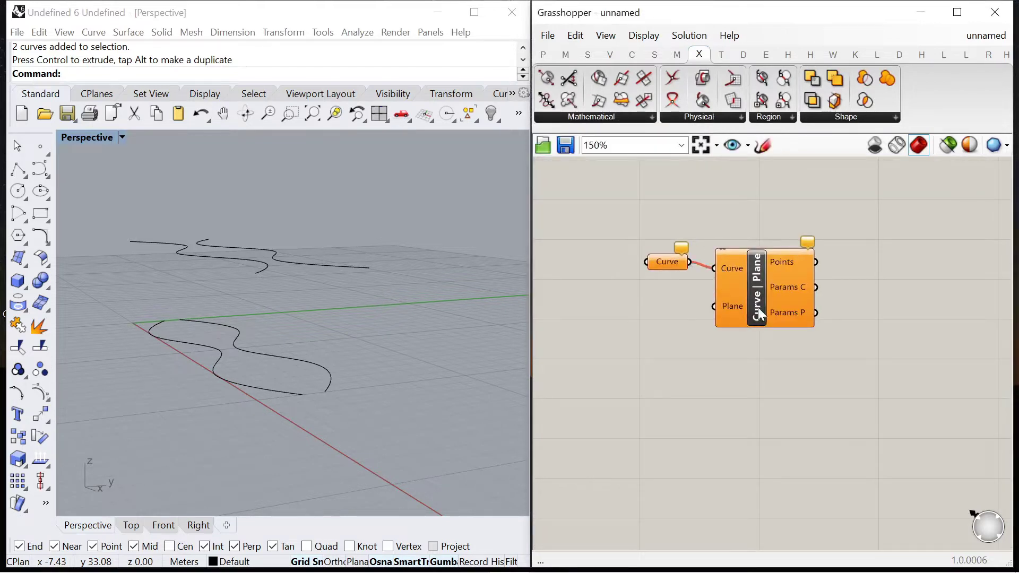
left_click_drag(758, 307, 781, 291)
left_click_drag(670, 263, 683, 263)
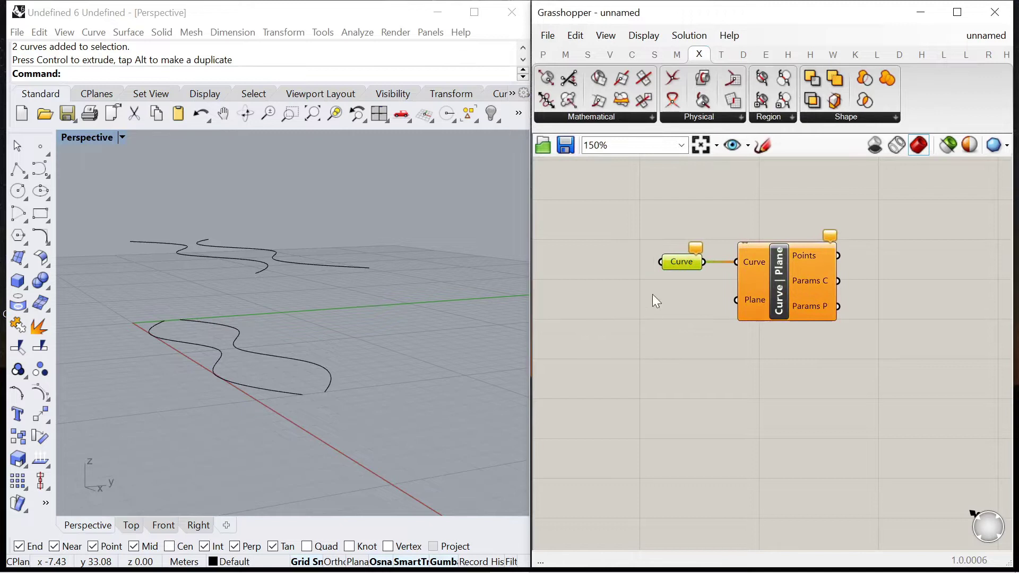
Reference the ground-level wave curve nearest the red X axis in the Curve parameter
right_click(689, 260)
left_click(743, 459)
left_click(253, 390)
left_click(658, 321)
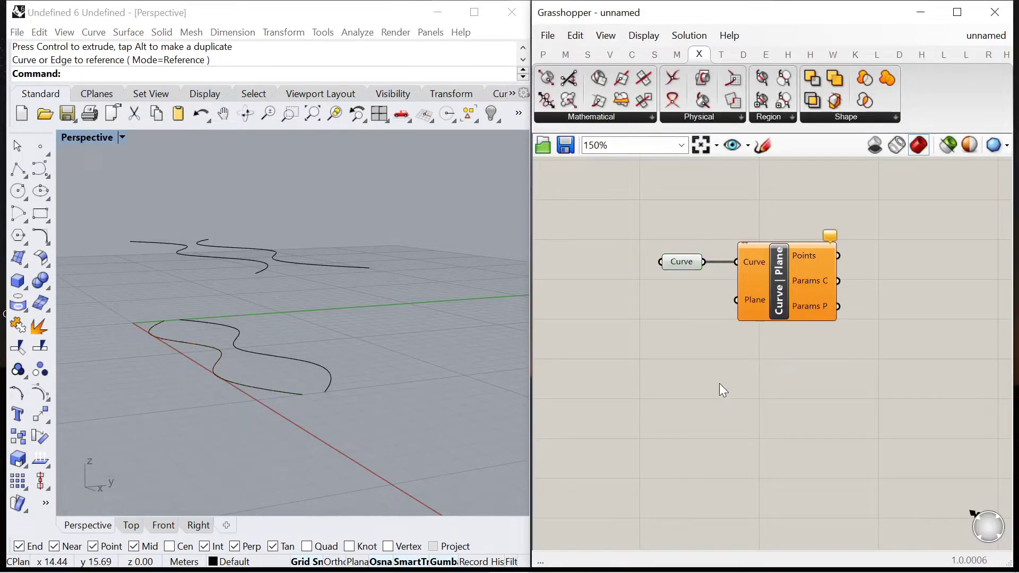
Duplicate the Curve and Curve | Plane pair below and reference the raised curve of the original pair in the copy
left_click_drag(844, 370, 635, 228)
left_click_drag(774, 287, 771, 381, "alt")
left_click(689, 381)
right_click(681, 355)
left_click(743, 459)
left_click(187, 254)
Duplicate the pair a second time and reference the mirrored ground-level wave curve in the new Curve parameter
left_click_drag(798, 456, 635, 352)
left_click_drag(785, 365, 798, 458, "alt")
left_click(682, 456)
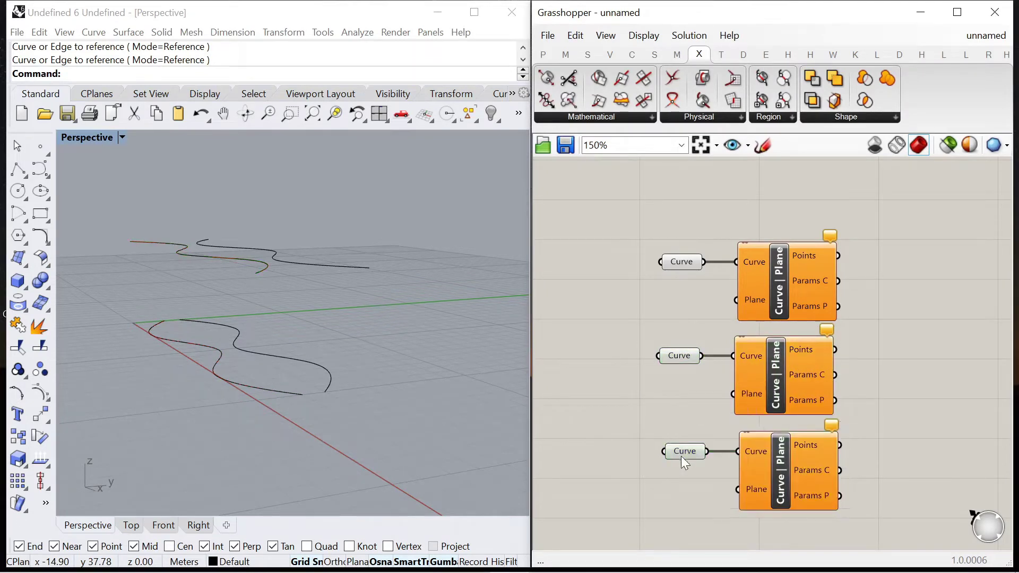
right_click(682, 453)
left_click(764, 463)
left_click(327, 384)
Duplicate the pair a third time and reference the mirrored raised wave curve in the new Curve parameter
scroll(668, 350, "down", 1)
right_click_drag(766, 503, 736, 436)
left_click_drag(736, 436, 635, 354)
left_click_drag(734, 386, 734, 468, "alt")
left_click(645, 451)
right_click(660, 451)
left_click(690, 459)
left_click(327, 266)
In Rhino, draw a straight line 20 m long beside the wave curves, parallel to the X axis at Y = -2
scroll(654, 204, "down", 1)
right_click_drag(335, 319, 230, 327)
left_click(24, 175)
left_click(42, 176)
scroll(206, 269, "up", 4)
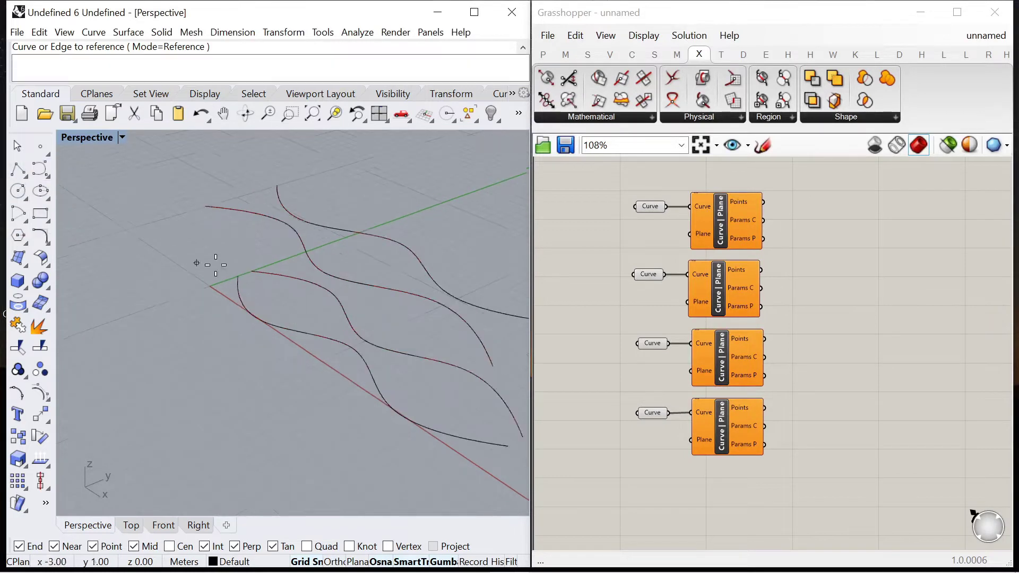
left_click(170, 304)
scroll(170, 304, "down", 2)
scroll(285, 391, "up", 2)
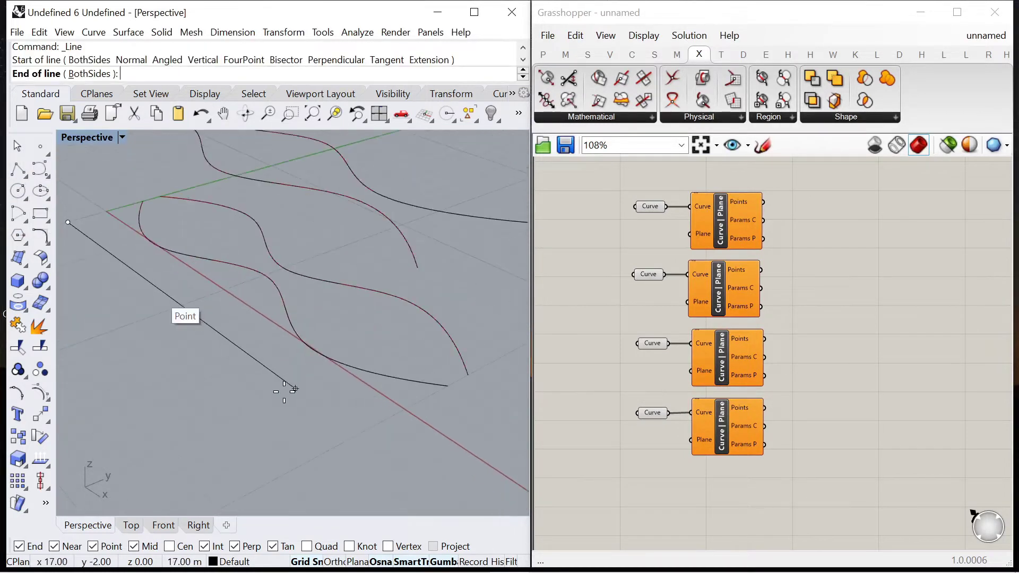
left_click(352, 434)
Add another Curve parameter below the four pairs and reference the straight line in it
scroll(654, 393, "down", 2)
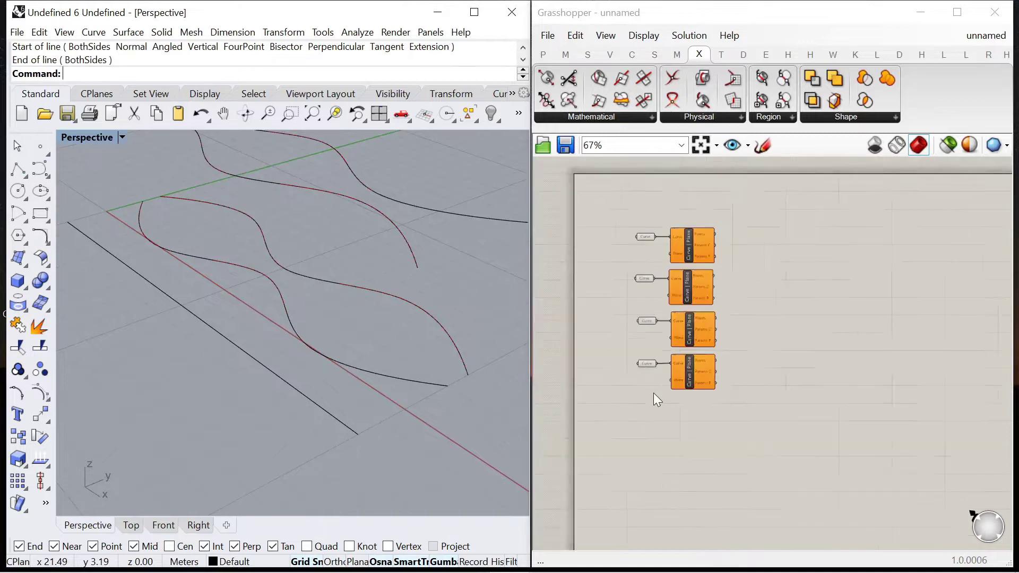
scroll(653, 392, "up", 1)
double_click(653, 393)
type("curve")
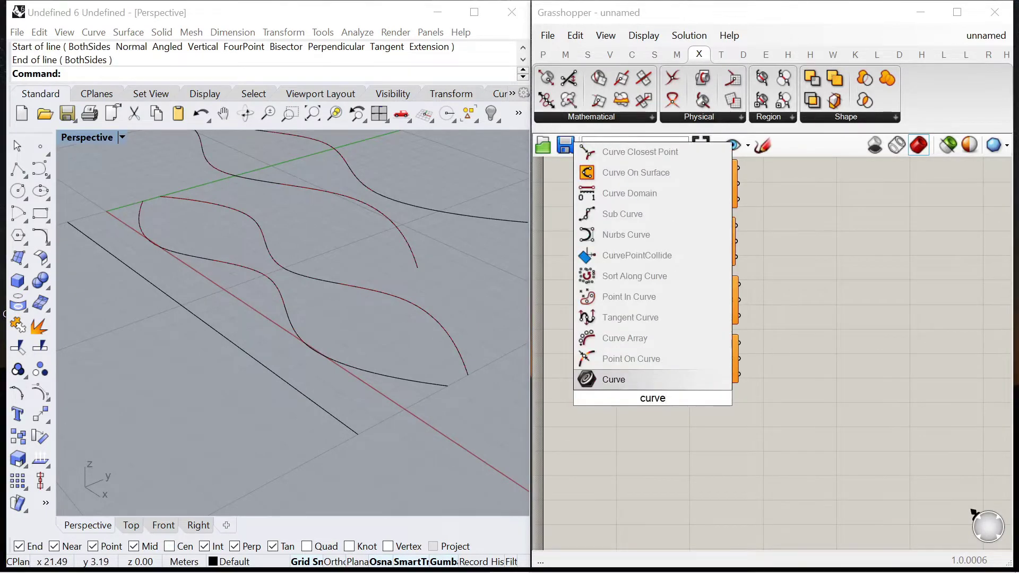
left_click(605, 377)
right_click(654, 399)
left_click(708, 461)
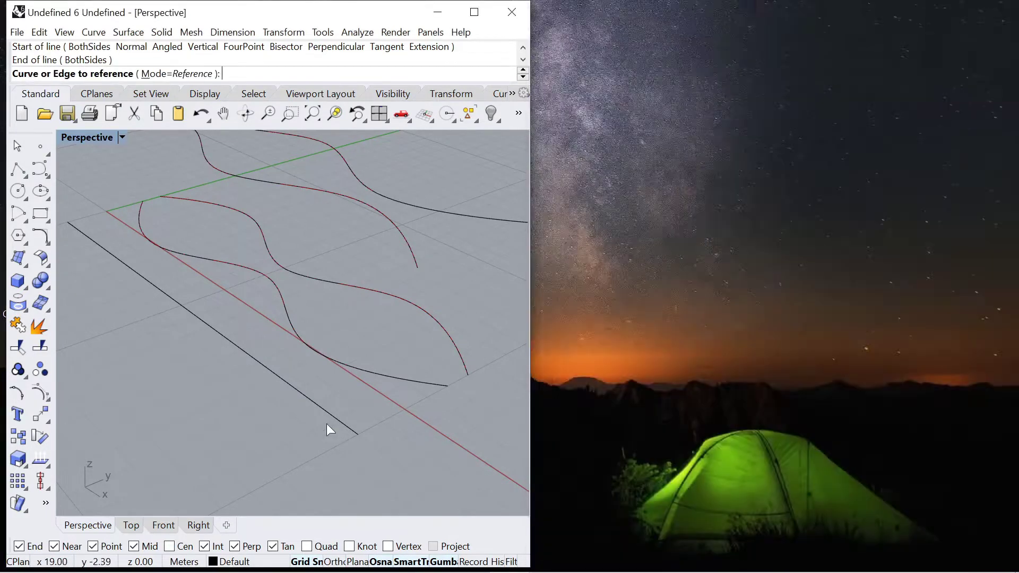
left_click(327, 419)
Add a Perp Frames component and connect the straight line's Curve parameter to its Curve input
double_click(708, 411)
type("per")
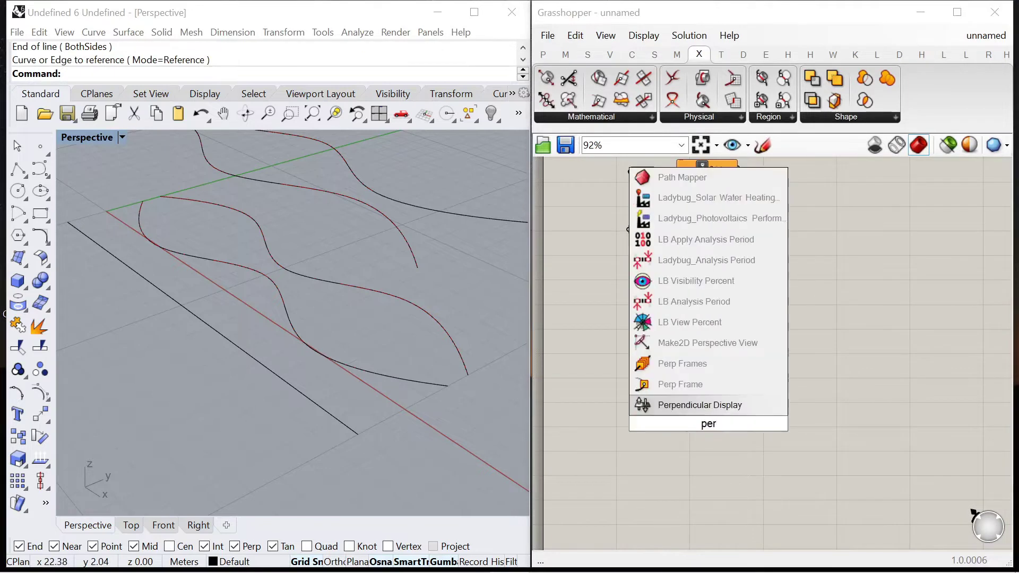
left_click(663, 363)
left_click_drag(673, 415, 679, 419)
left_click_drag(727, 429, 743, 412)
Add a number slider ranging from 0 to 100, connect it to the Perp Frames Count input and set it to 100
double_click(658, 441)
type("0<100")
key("Return")
scroll(657, 445, "down", 2)
scroll(657, 444, "up", 3)
left_click_drag(629, 425, 552, 409)
left_click_drag(687, 402, 709, 404)
left_click_drag(583, 406, 673, 406)
Examine the spacing of the perpendicular frames along the straight line in the Top view, then return to Perspective
left_click(131, 524)
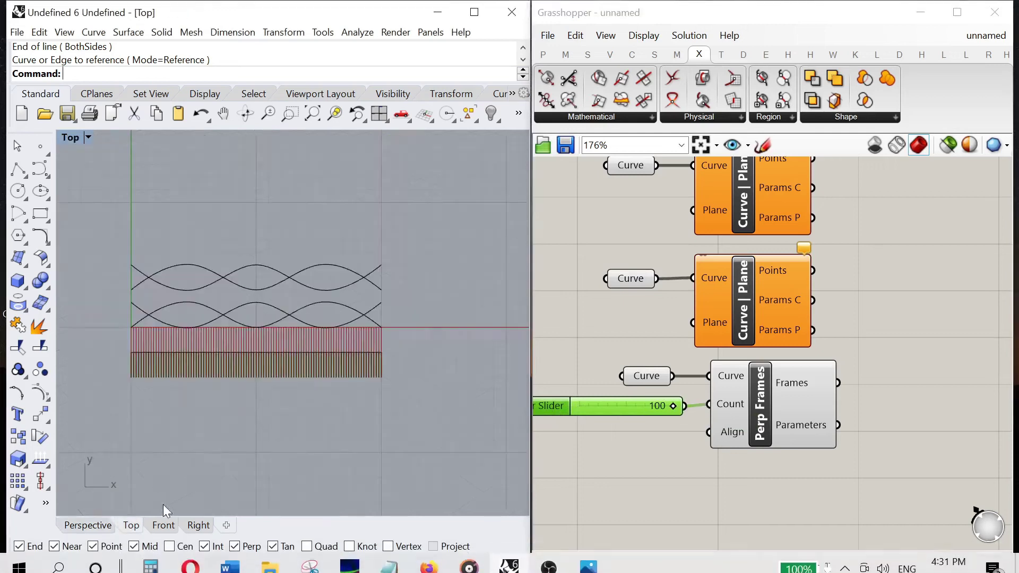
scroll(317, 367, "up", 3)
scroll(415, 369, "up", 2)
scroll(403, 378, "up", 2)
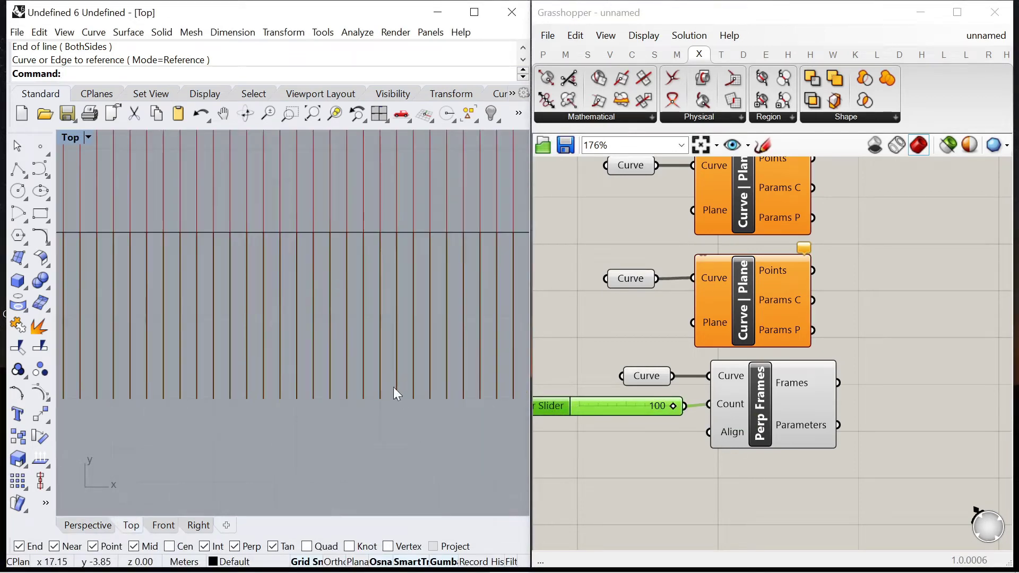
left_click(98, 529)
scroll(240, 385, "down", 4)
Move the four Curve and Curve | Plane pairs aside to make room before them for the Perp Frames group
left_click(607, 466)
left_click(760, 404)
left_click(858, 324)
scroll(747, 378, "down", 5)
left_click_drag(652, 186, 783, 372)
left_click_drag(746, 315, 823, 318)
Connect the Perp Frames Frames output to the Plane input of all four Curve | Plane components
left_click(736, 439)
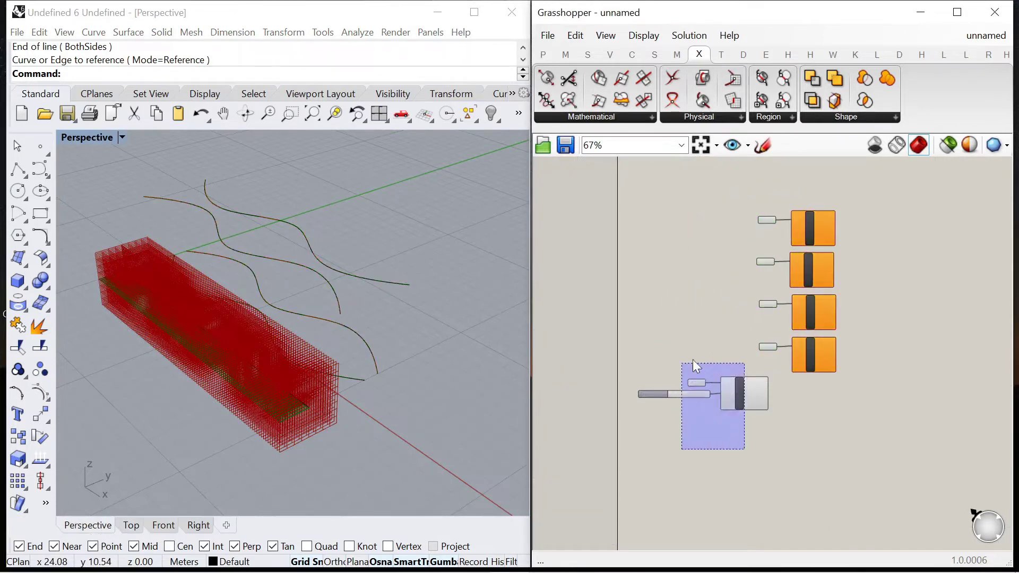
scroll(727, 398, "up", 3)
left_click_drag(751, 413, 754, 322)
left_click_drag(732, 432, 754, 163)
scroll(800, 440, "down", 2)
left_click_drag(699, 510, 602, 406)
left_click_drag(690, 178, 874, 444)
left_click_drag(808, 343, 892, 415)
left_click(783, 310)
scroll(340, 354, "down", 1)
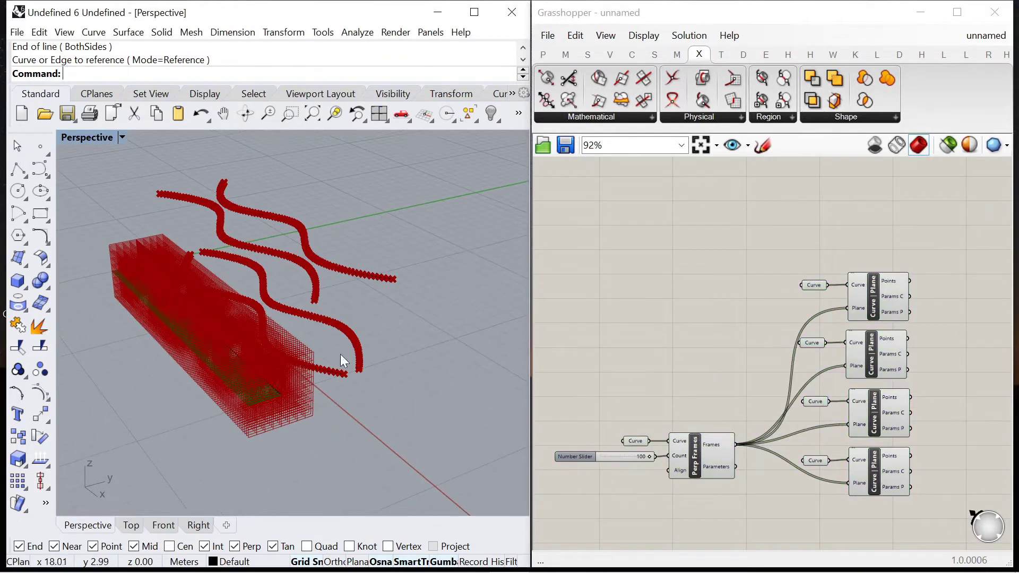
Turn off the preview of the Perp Frames component so only the intersection points on the wave curves show
scroll(652, 446, "up", 3)
scroll(687, 413, "up", 1)
left_click_drag(710, 377, 682, 229)
scroll(290, 296, "up", 3)
scroll(296, 425, "down", 4)
scroll(738, 313, "down", 5)
middle_click(682, 229)
left_click(717, 252)
right_click_drag(366, 354, 293, 297)
Add a Line component beside the Curve | Plane components
right_click_drag(999, 188, 804, 275)
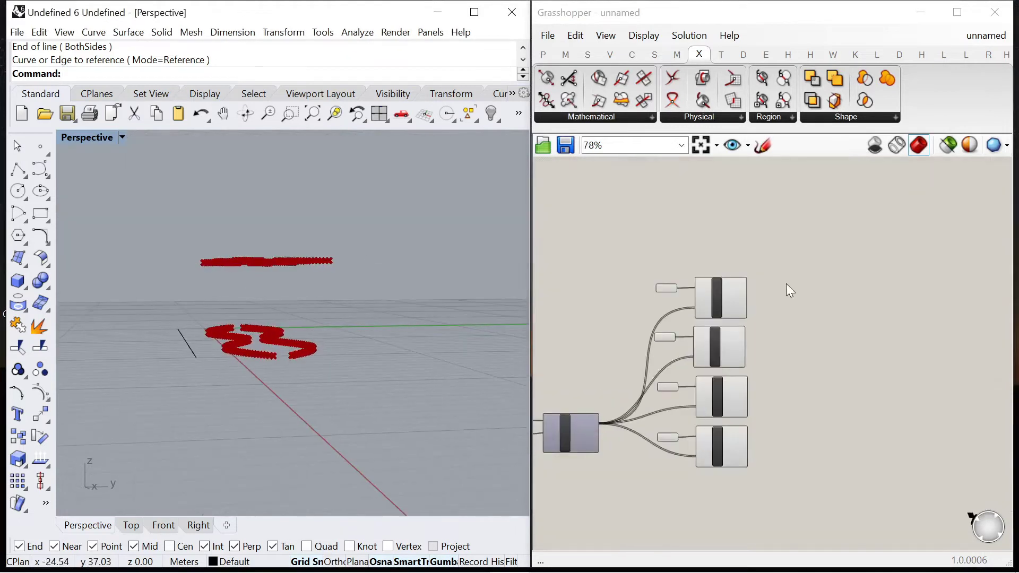
scroll(750, 305, "up", 4)
left_click(800, 301)
double_click(801, 300)
type("line")
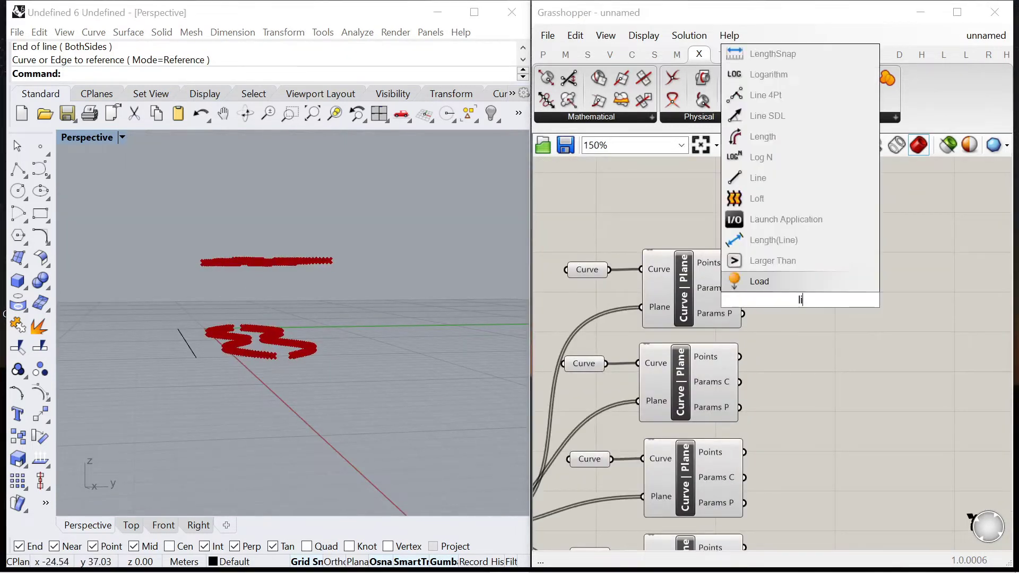
left_click(758, 261)
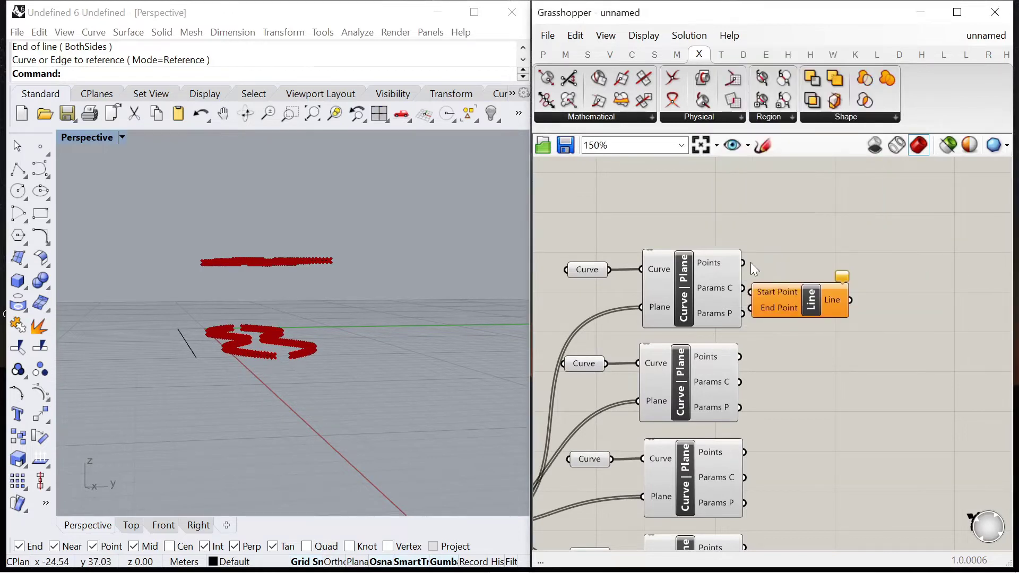
Connect the Points of the first and second Curve | Plane components to the Line's Start Point and End Point
scroll(763, 261, "up", 1)
left_click_drag(735, 267, 757, 289)
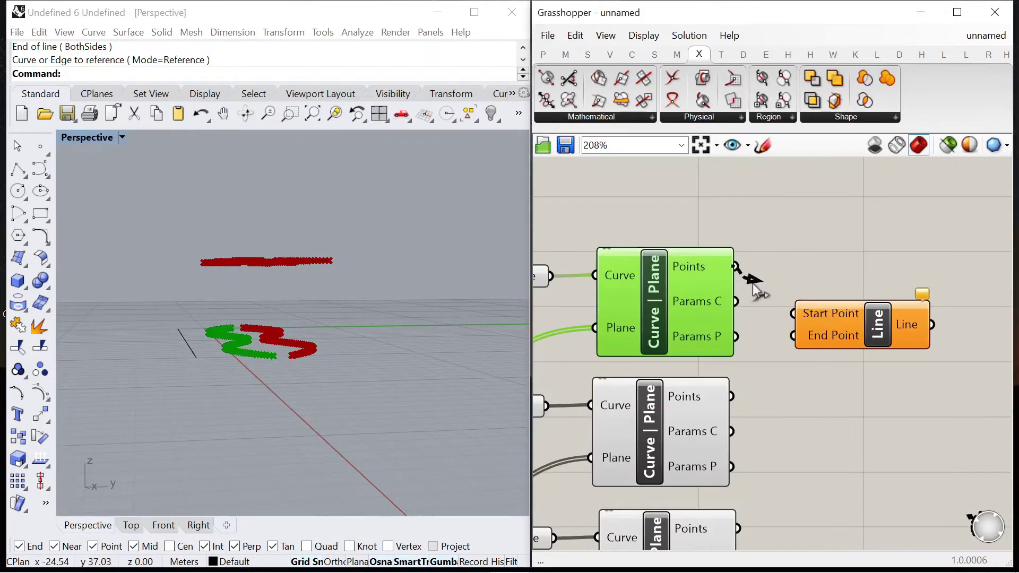
left_click(668, 439)
left_click_drag(732, 397, 792, 335)
scroll(773, 258, "down", 5)
Duplicate the Line component and connect the Points of the third and fourth Curve | Plane components to its Start Point and End Point
left_click(827, 301)
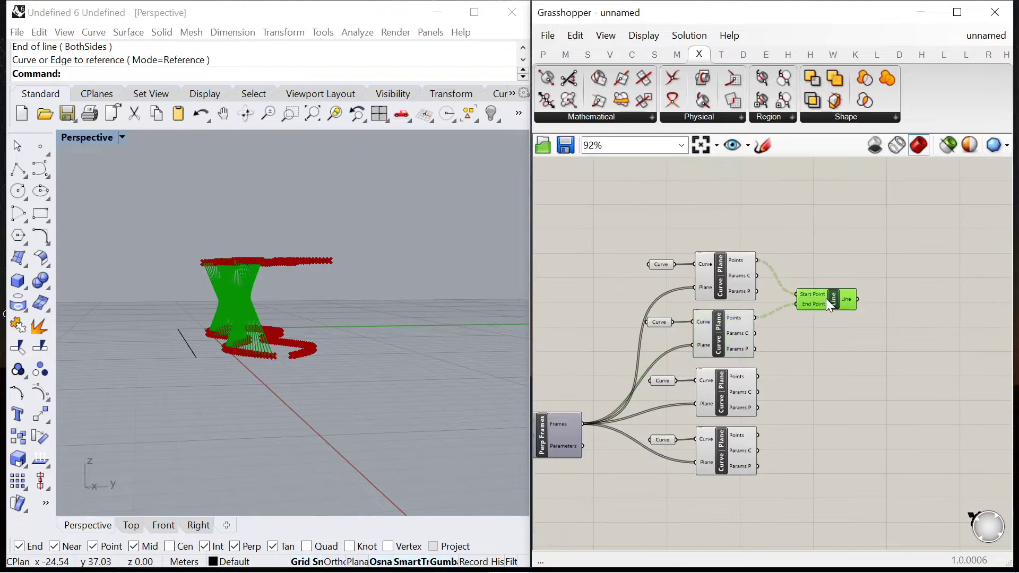
left_click_drag(861, 317, 838, 407, "alt")
left_click(750, 399)
scroll(786, 412, "up", 4)
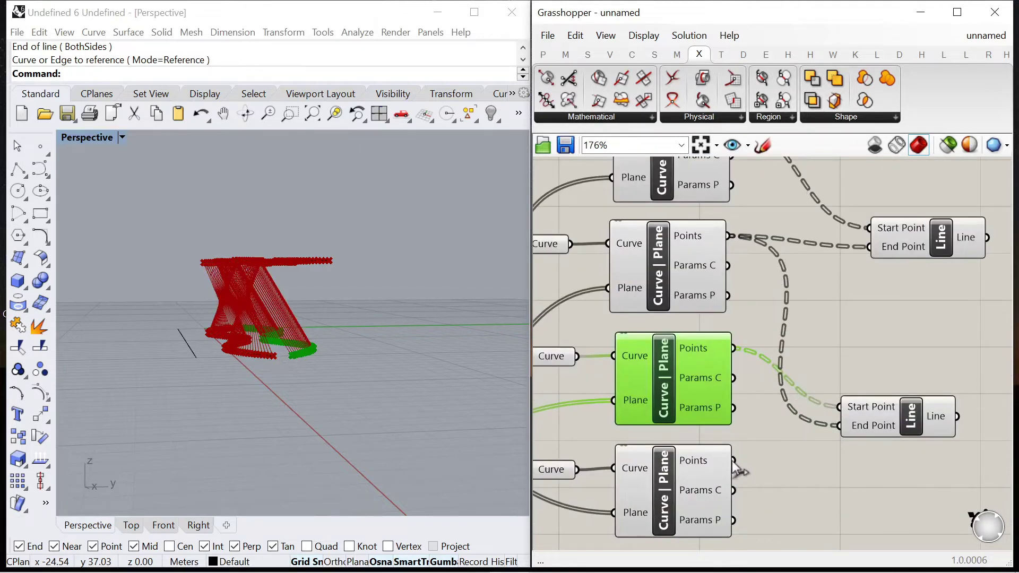
left_click_drag(805, 457, 840, 425)
left_click(878, 410)
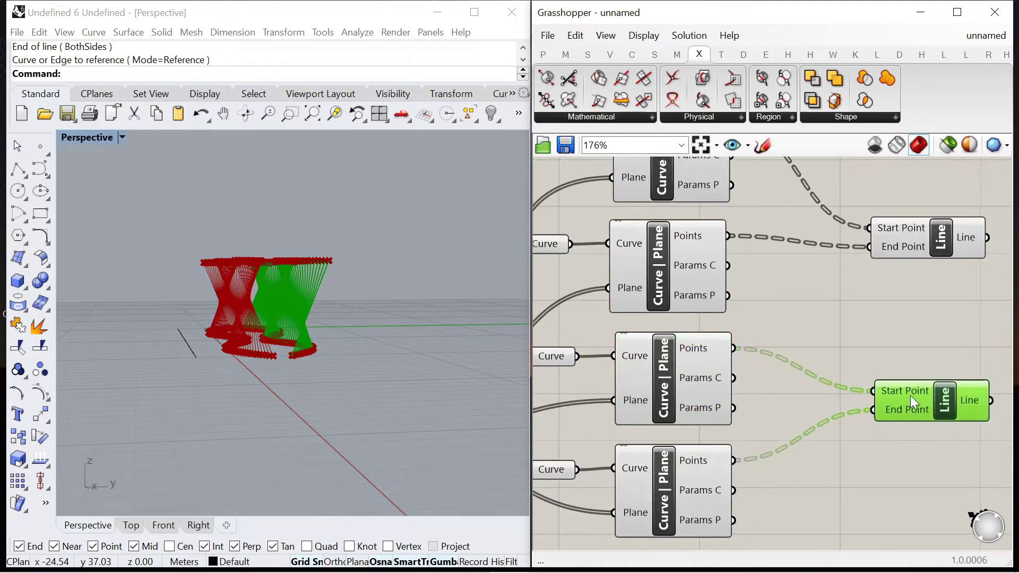
Examine the two sets of lines between the wave curves in Perspective and in the Front view
scroll(875, 414, "down", 5)
left_click(848, 435)
right_click_drag(175, 391, 260, 374)
scroll(839, 278, "up", 3)
scroll(825, 276, "up", 1)
scroll(694, 271, "down", 2)
scroll(696, 498, "up", 3)
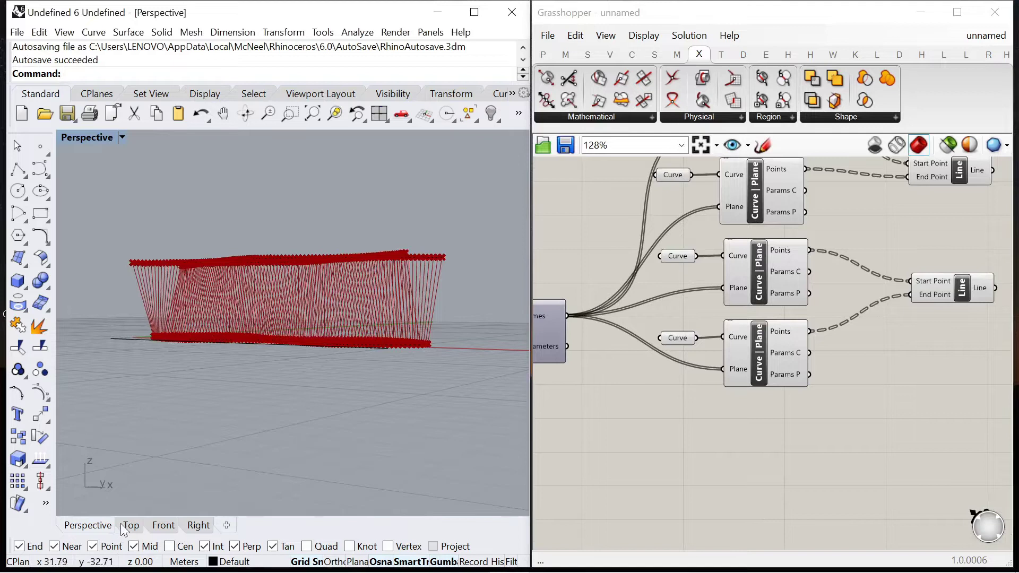
left_click(160, 527)
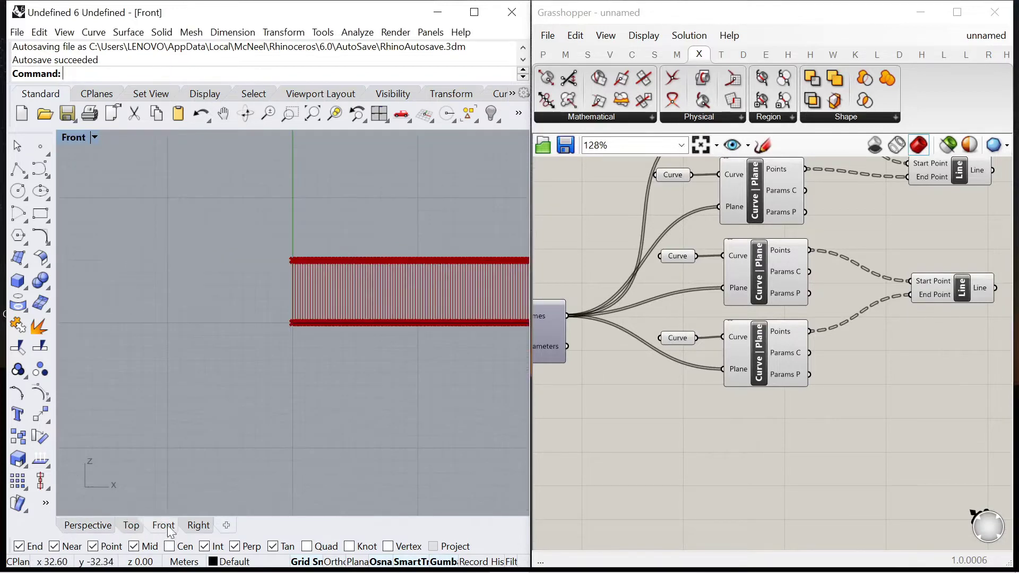
scroll(308, 289, "down", 2)
scroll(307, 290, "up", 3)
scroll(657, 348, "down", 4)
scroll(663, 398, "up", 2)
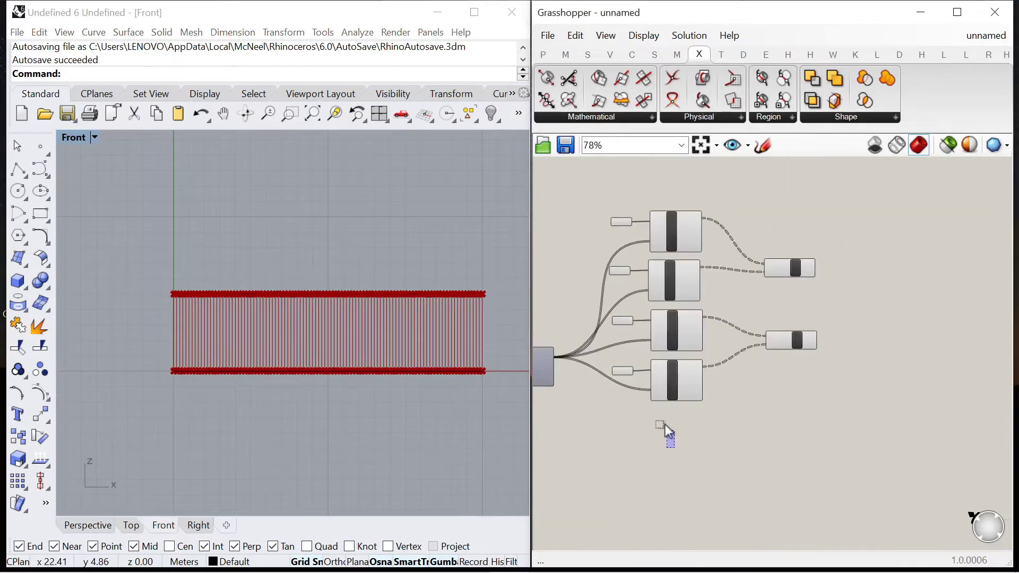
Turn off the preview of the four Curve and Curve | Plane pairs so only the lines show
left_click_drag(673, 447, 606, 189)
right_click(606, 189)
left_click(673, 202)
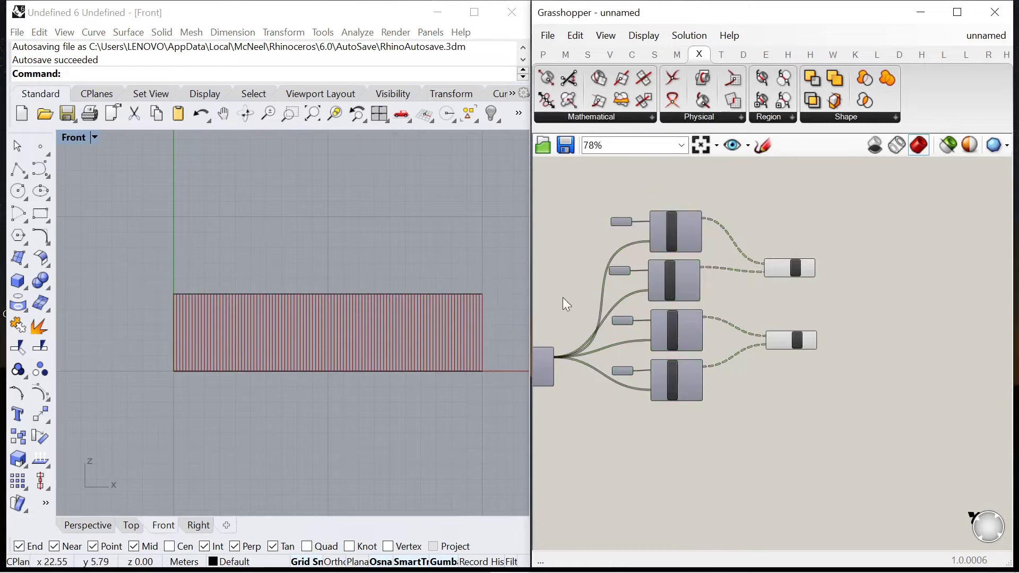
Draw an interpolated wave curve above the lines in the Front view, about 20 m long, alternating between heights 6 and 8 m
scroll(828, 297, "down", 5)
scroll(705, 327, "up", 5)
scroll(703, 327, "down", 1)
scroll(356, 345, "up", 4)
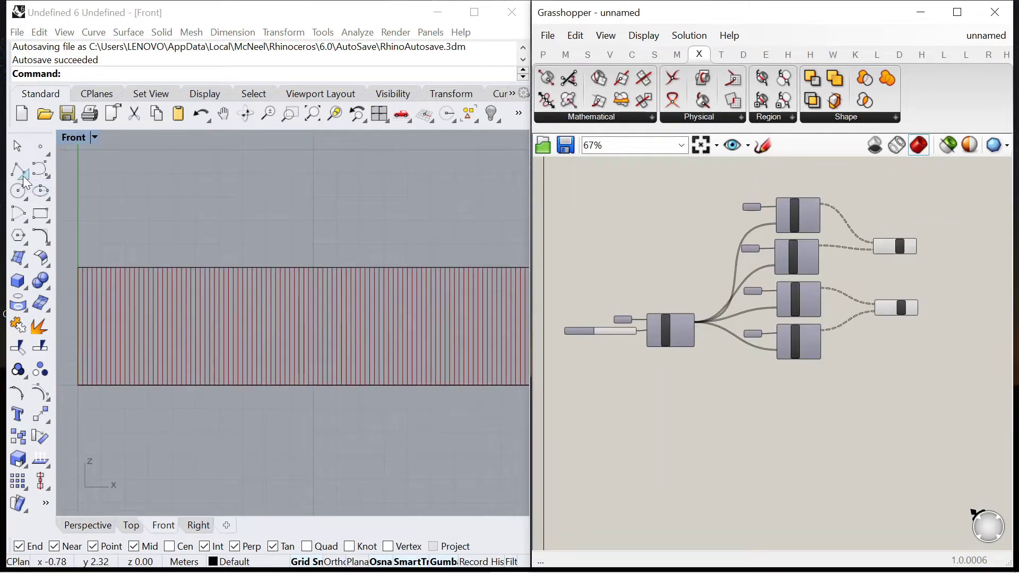
left_click(42, 172)
left_click(84, 181)
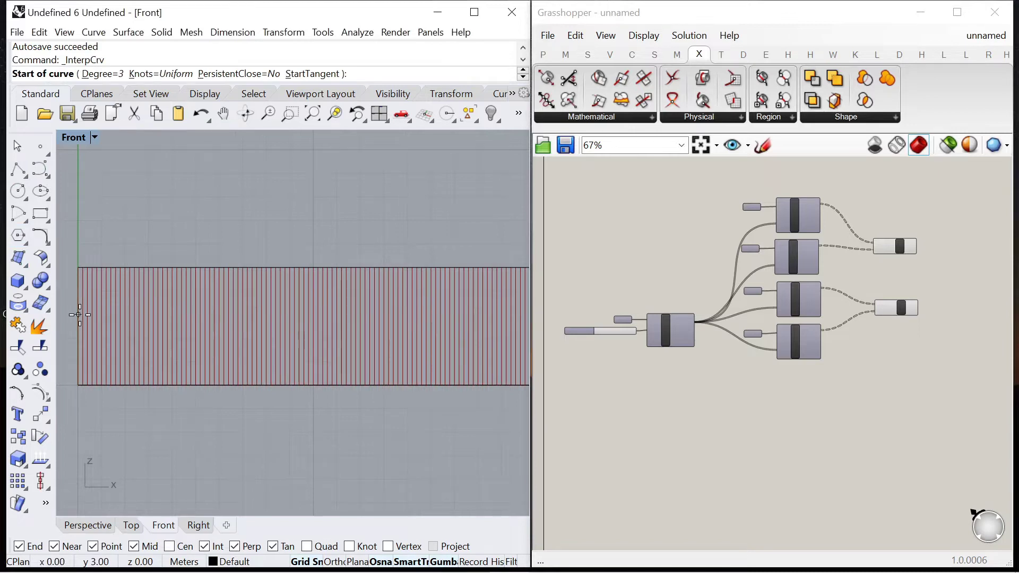
left_click(79, 236)
scroll(192, 206, "down", 3)
left_click(195, 201)
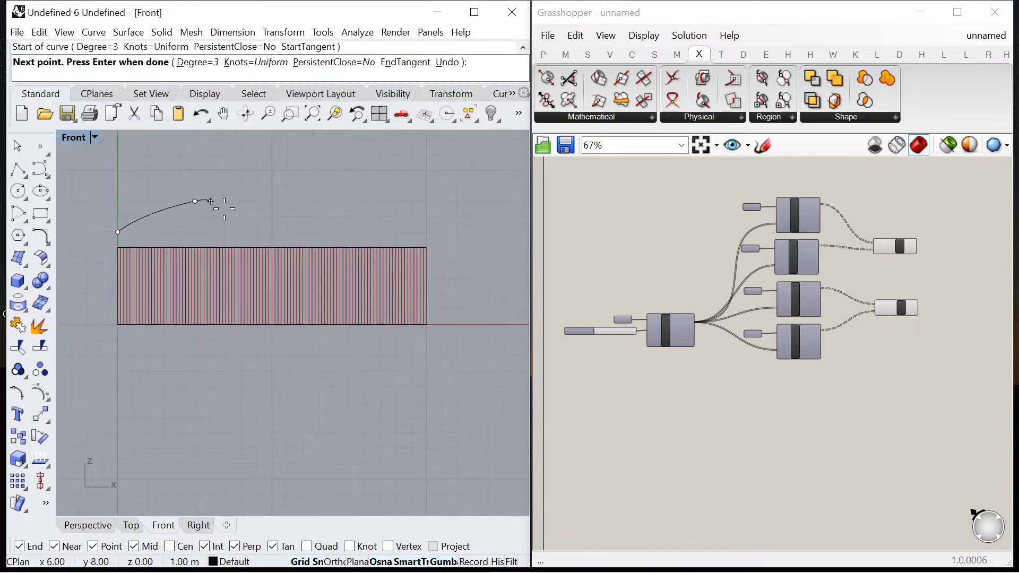
left_click(348, 202)
left_click(426, 232)
key("Return")
Draw a second interpolated curve over the same length with opposite waves, starting at height 8 m and alternating with 6 m
left_click(47, 177)
left_click(86, 175)
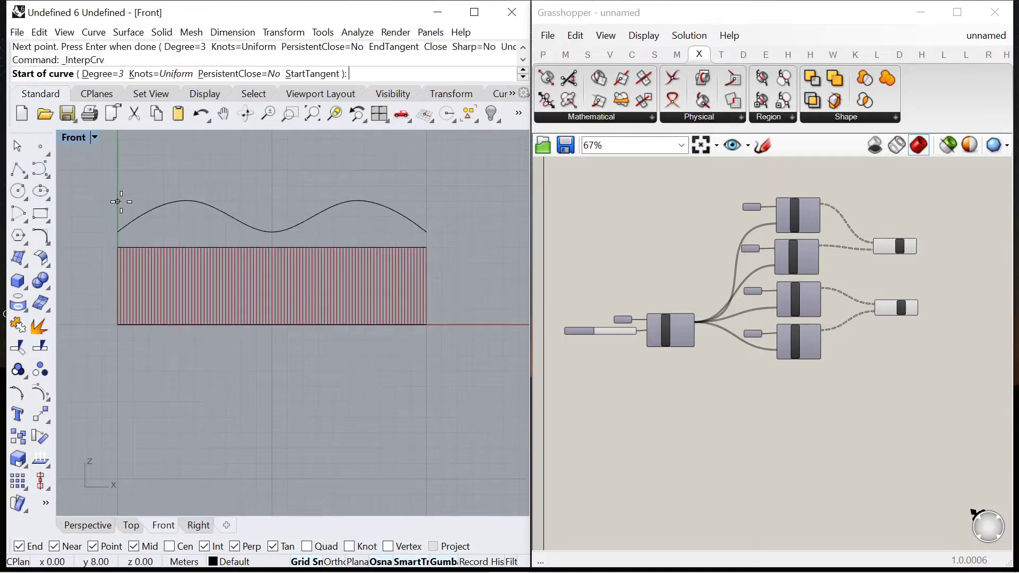
left_click(118, 201)
left_click(180, 232)
left_click(272, 201)
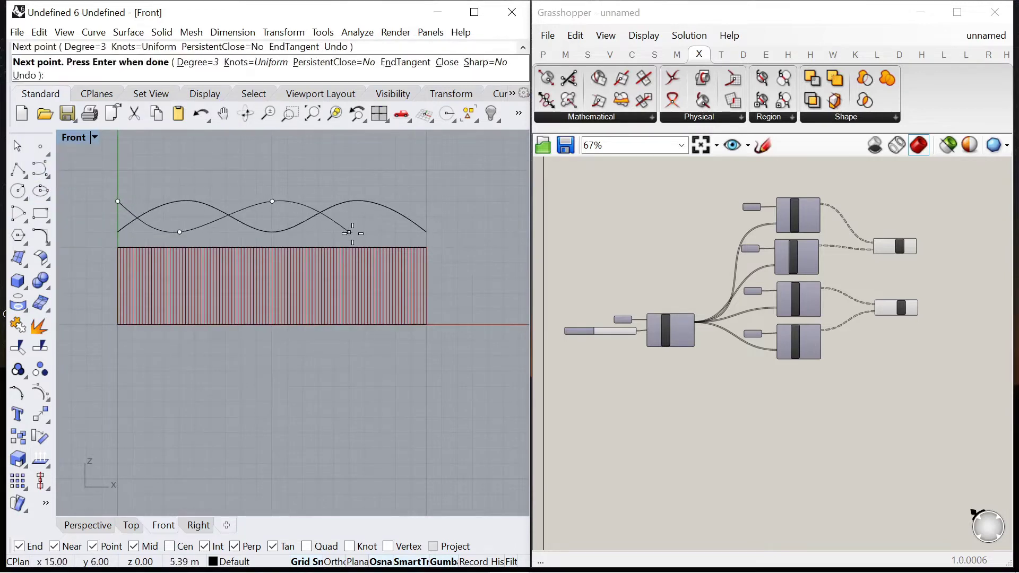
left_click(349, 232)
key("Return")
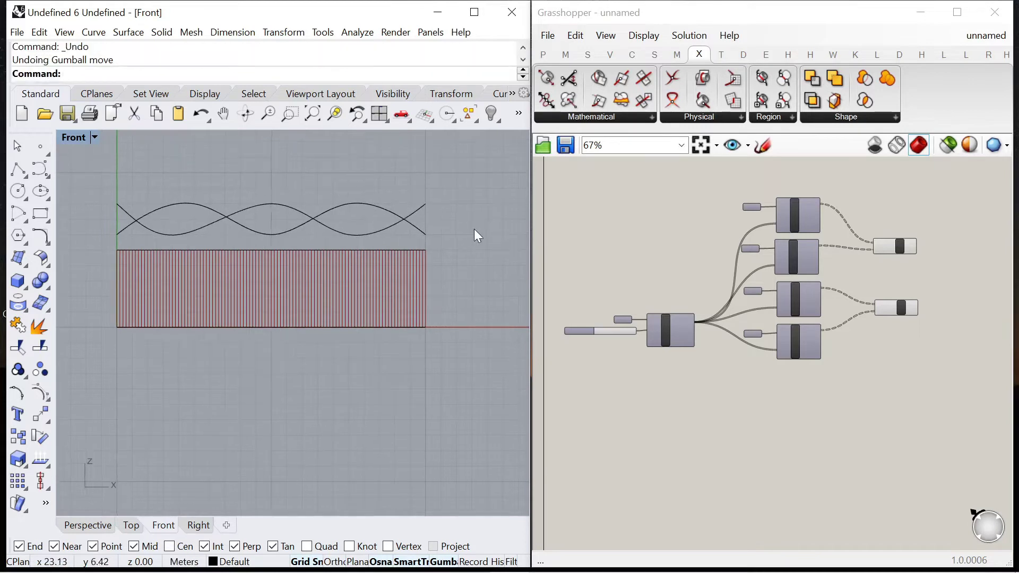
Move both new wave curves down over the lines in the Front view, adjusting their height by 0.5 m
mouse_move(473, 228)
left_mouse_down()
mouse_move(295, 196)
mouse_move(270, 174)
mouse_move(265, 228)
left_mouse_up()
scroll(265, 228, "up", 3)
scroll(276, 279, "down", 3)
mouse_move(274, 266)
left_mouse_down()
mouse_move(266, 249)
mouse_move(274, 254)
left_mouse_up()
type("0.5")
key("Return")
key("Escape")
Move one of the new wave curves along Y to the far side of the line structure in Perspective
left_click(88, 525)
right_click_drag(340, 409, 234, 334)
left_click(234, 337)
left_click_drag(244, 274, 299, 276)
mouse_move(348, 351)
right_mouse_down()
mouse_move(334, 359)
mouse_move(335, 350)
right_mouse_up()
left_click_drag(265, 265, 384, 275)
right_click_drag(384, 276, 255, 266)
Move the other new wave curve -3 m along Y to the opposite side of the line structure
scroll(203, 321, "up", 2)
left_click(202, 321)
left_click_drag(242, 257, 243, 257)
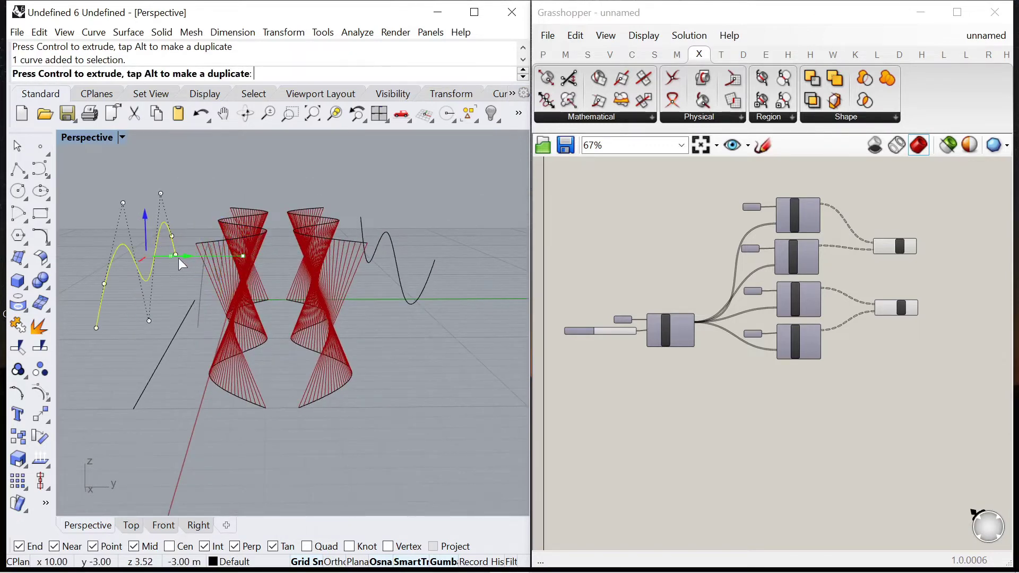
left_click_drag(179, 258, 179, 258)
left_click(462, 368)
right_click_drag(461, 368, 485, 345)
Shift the wave curve on the negative Y side 1 m closer to the lines in the Right view, then return to Perspective
left_click(198, 525)
scroll(321, 294, "up", 3)
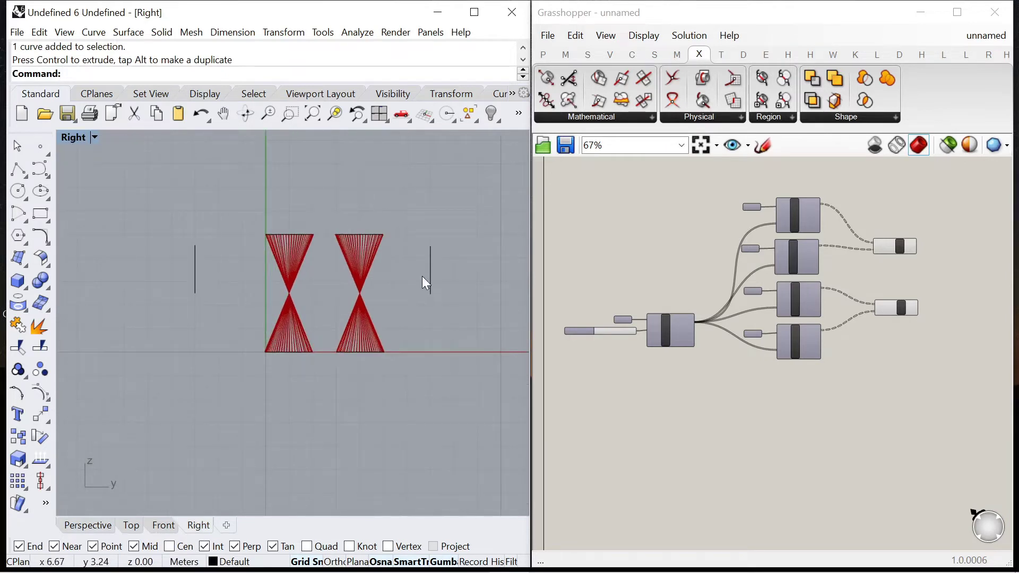
left_click(195, 268)
left_click_drag(230, 271, 254, 270)
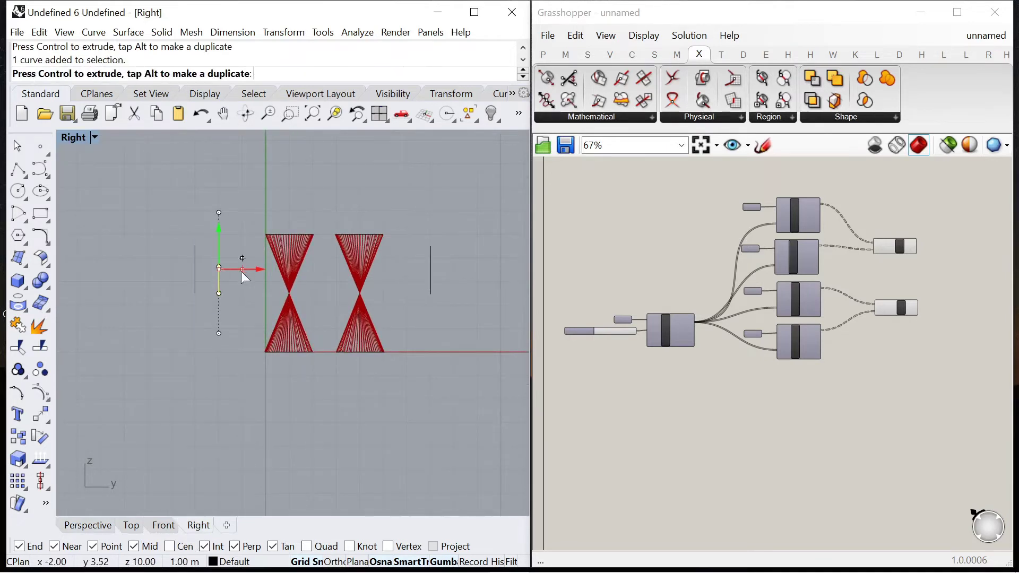
left_click(90, 526)
left_click(210, 425)
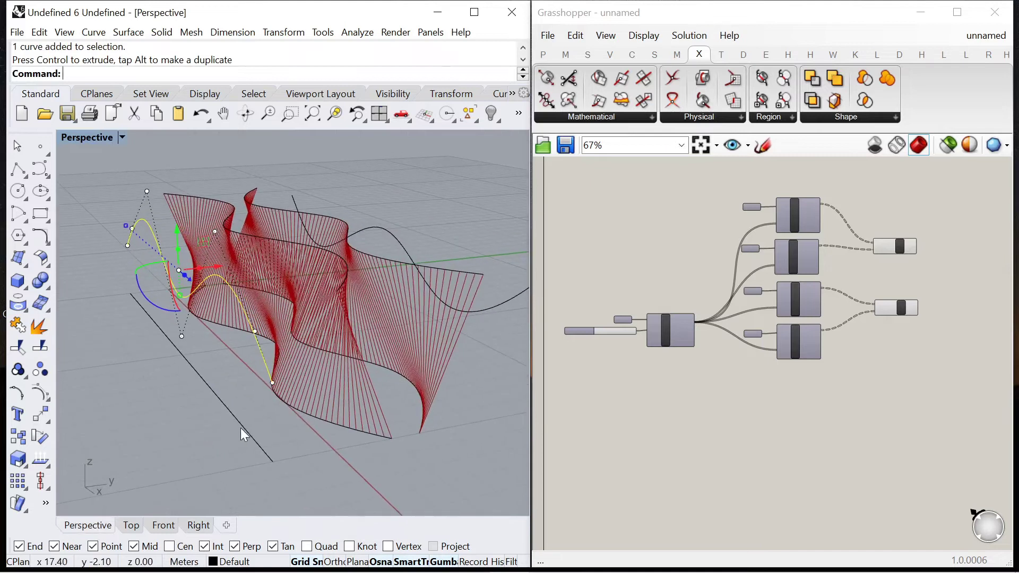
Internalise the straight line in the Curve parameter feeding Perp Frames and delete the original line from the model
scroll(638, 326, "up", 3)
right_click(574, 334)
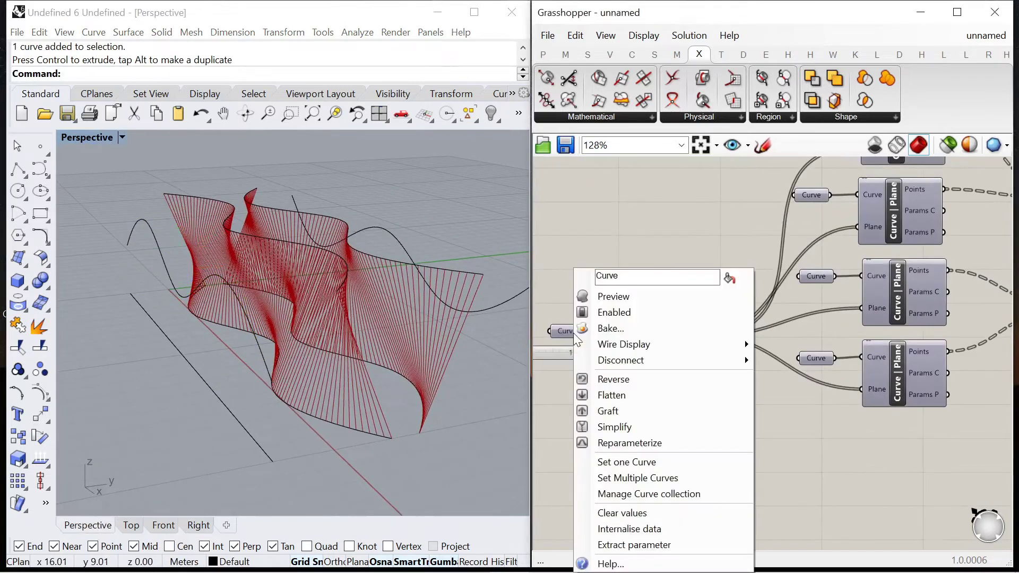
left_click(634, 529)
left_click(244, 425)
key("Delete")
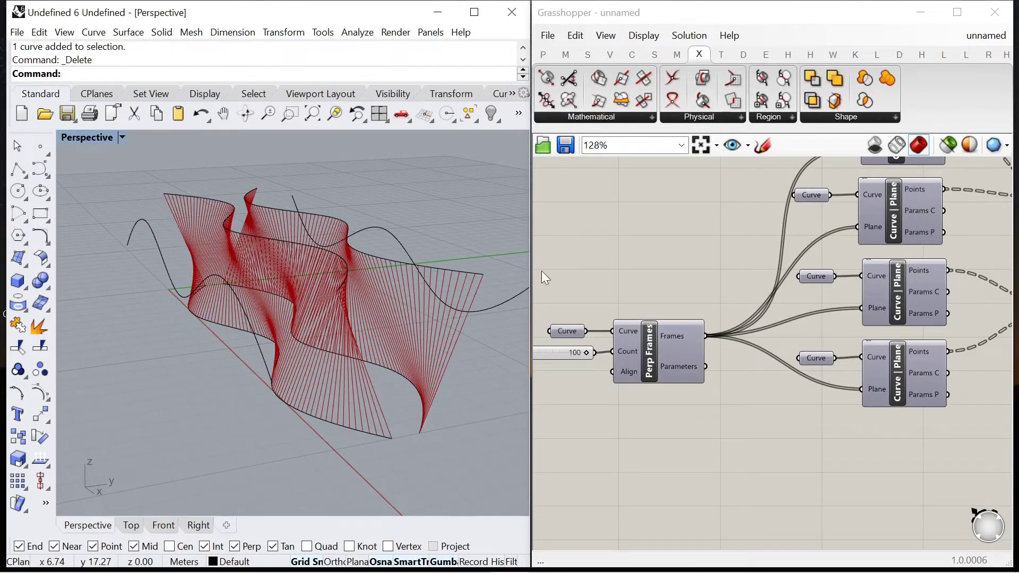
Internalise the data of a Curve parameter feeding one of the Curve | Plane components
scroll(740, 336, "down", 3)
scroll(741, 422, "up", 4)
right_click(724, 255)
left_click(766, 516)
right_click_drag(169, 308, 266, 301)
Duplicate the lowest Curve and Curve | Plane pair below itself and set its curve to the new wave on the negative Y side
scroll(571, 275, "down", 5)
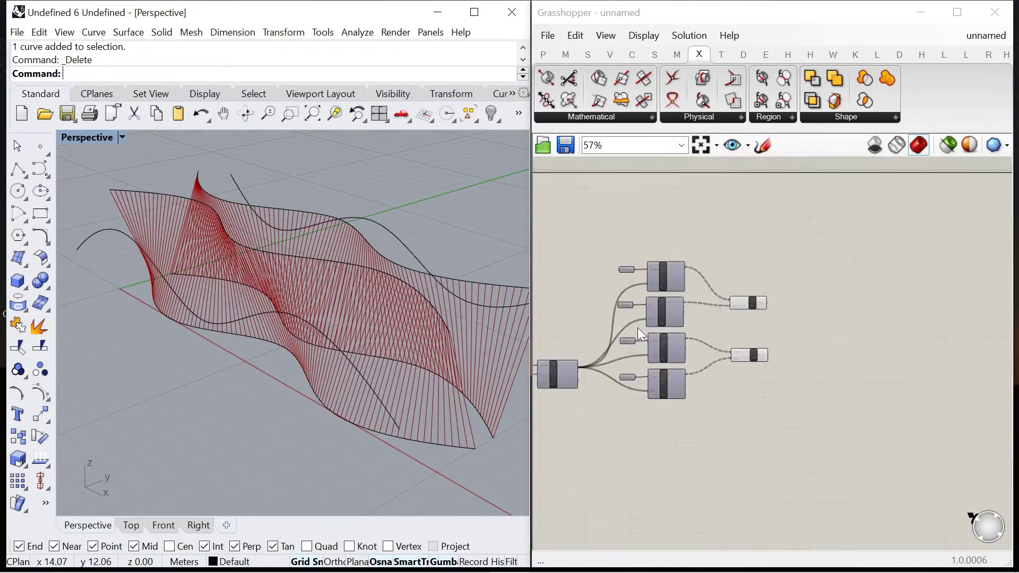
scroll(622, 306, "up", 4)
left_click_drag(690, 462, 613, 389)
left_click_drag(686, 430, 686, 491, "alt")
right_click(631, 456)
left_click(684, 459)
left_click(297, 320)
Duplicate the fifth Curve and Curve | Plane pair and set its curve to the new wave on the far side
right_click_drag(707, 515, 721, 474)
left_click_drag(720, 474, 628, 409)
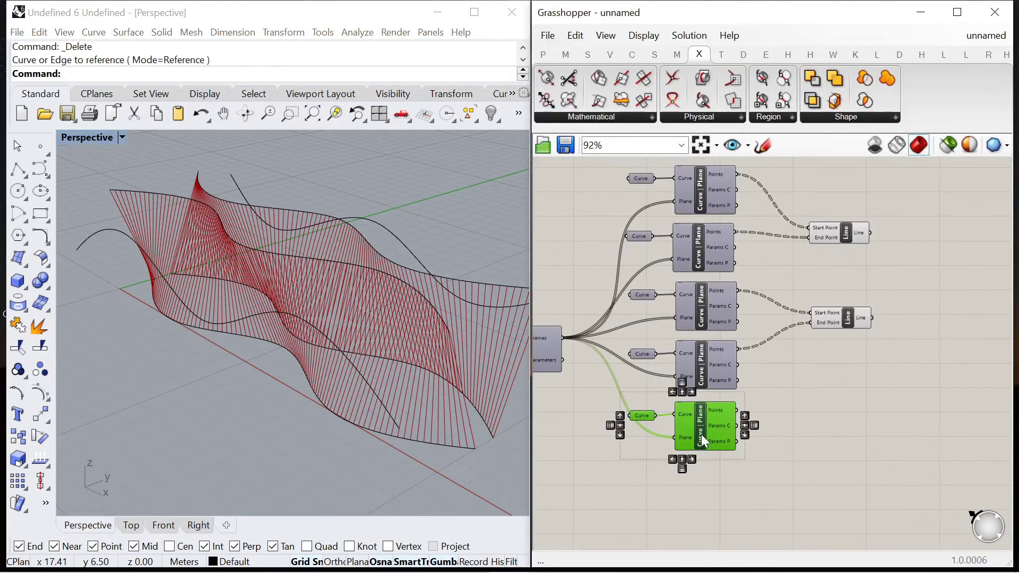
left_click_drag(703, 438, 702, 501, "alt")
right_click(645, 479)
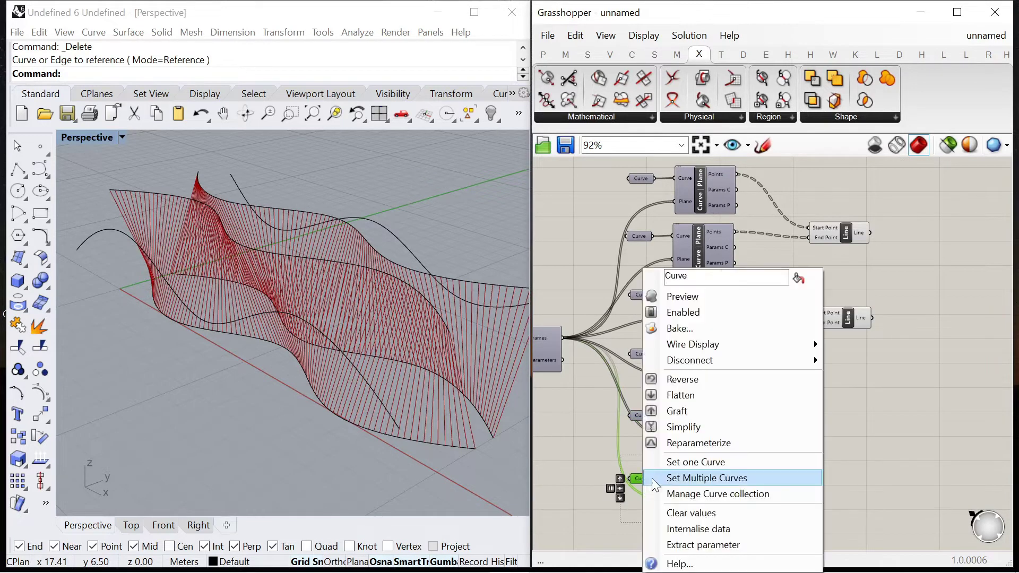
left_click(695, 462)
left_click(396, 240)
Duplicate the Line component and connect the Points of the fifth and sixth Curve | Plane components to its Start Point and End Point
left_click(746, 419)
left_click_drag(844, 336, 814, 447)
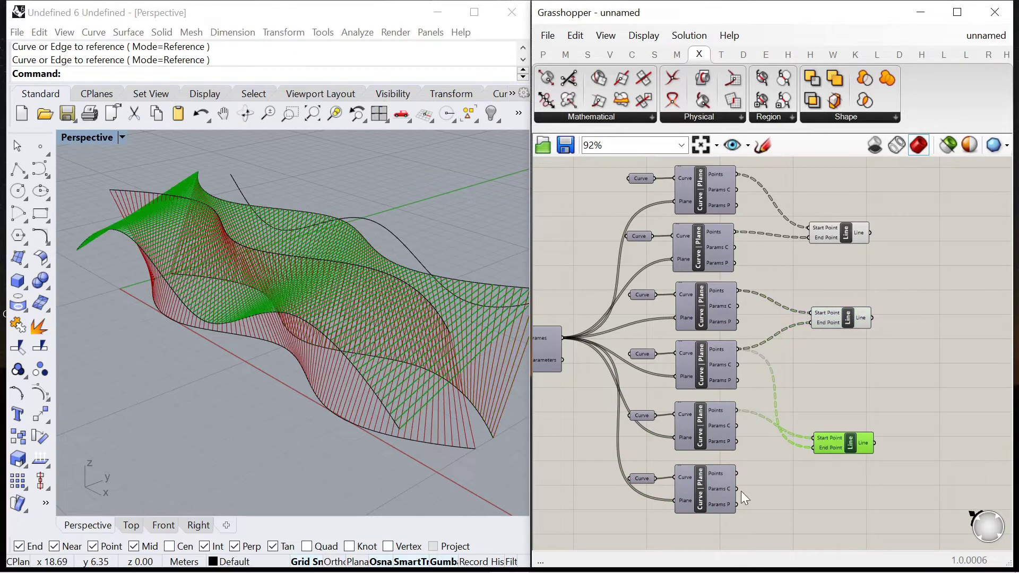
left_click_drag(738, 473, 814, 447)
mouse_move(269, 358)
right_mouse_down()
mouse_move(196, 315)
mouse_move(172, 335)
mouse_move(255, 345)
right_mouse_up()
scroll(857, 446, "up", 3)
Flatten the Line output of all three Line components
mouse_move(855, 446)
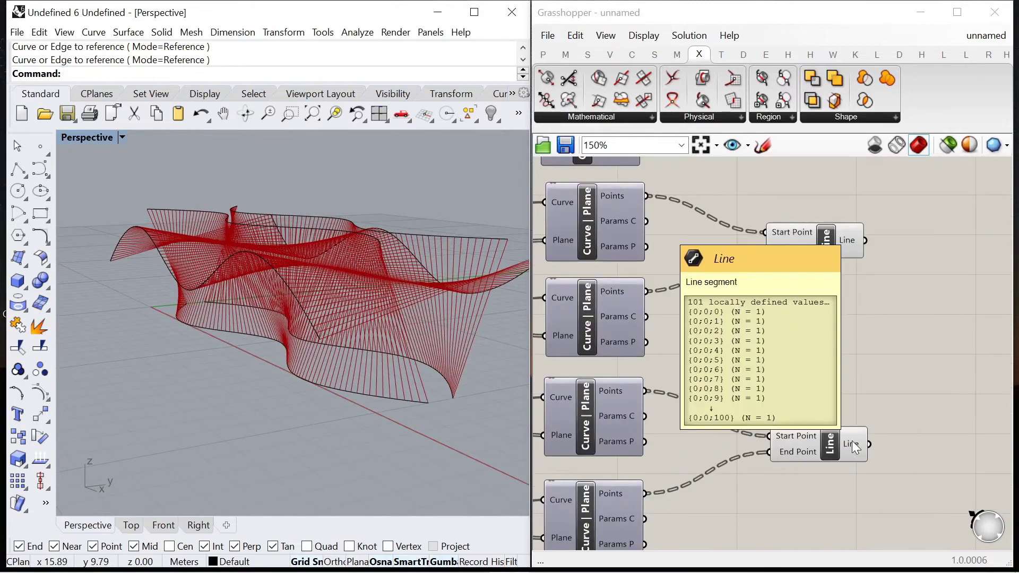
scroll(855, 447, "down", 3)
scroll(749, 282, "up", 4)
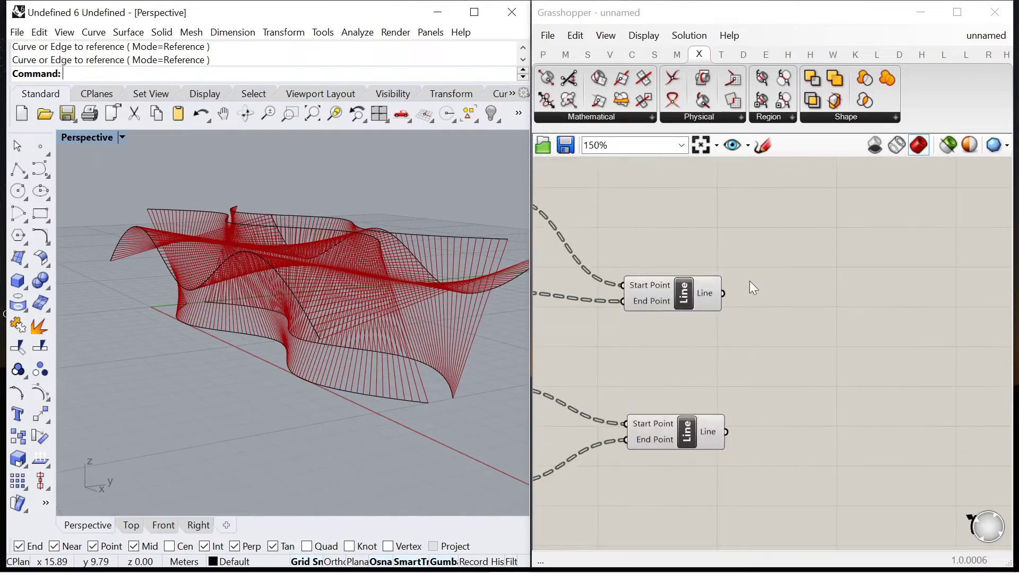
right_click(694, 292)
left_click(746, 352)
right_click(708, 452)
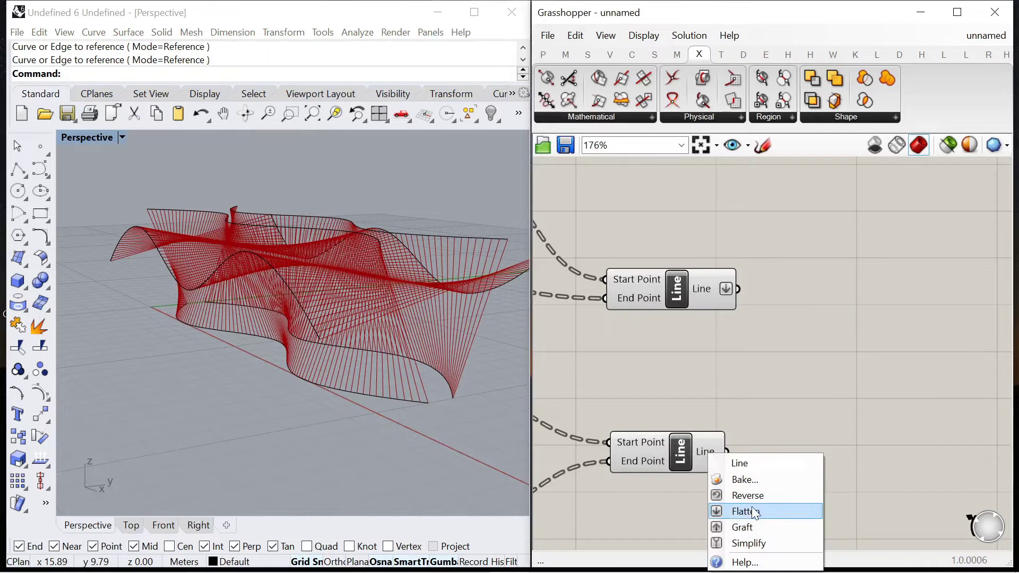
left_click(746, 511)
scroll(718, 310, "down", 3)
scroll(687, 318, "up", 3)
right_click(689, 508)
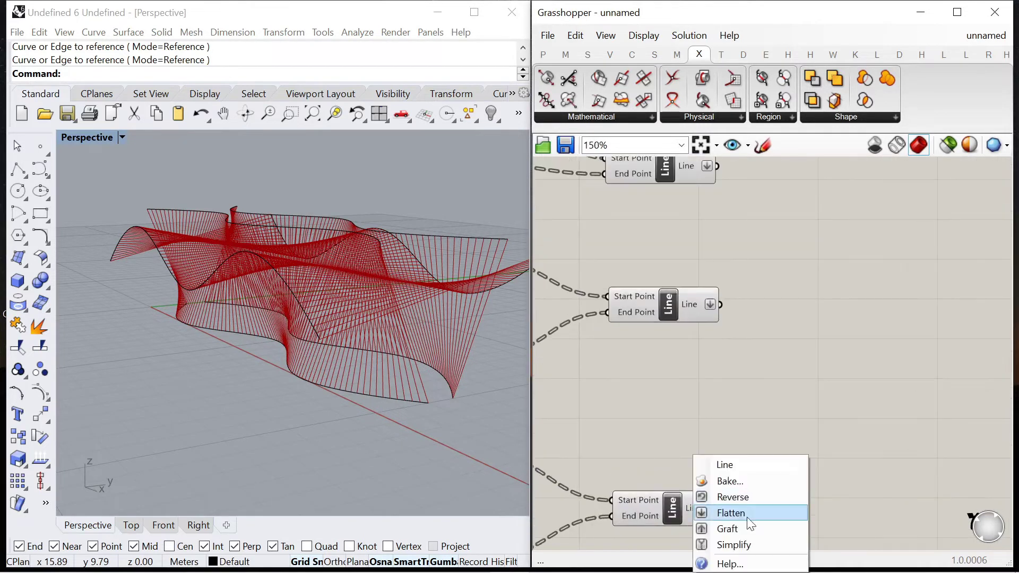
left_click(746, 511)
Add a Dispatch component and connect the first Line component's output to its List input
scroll(735, 298, "down", 4)
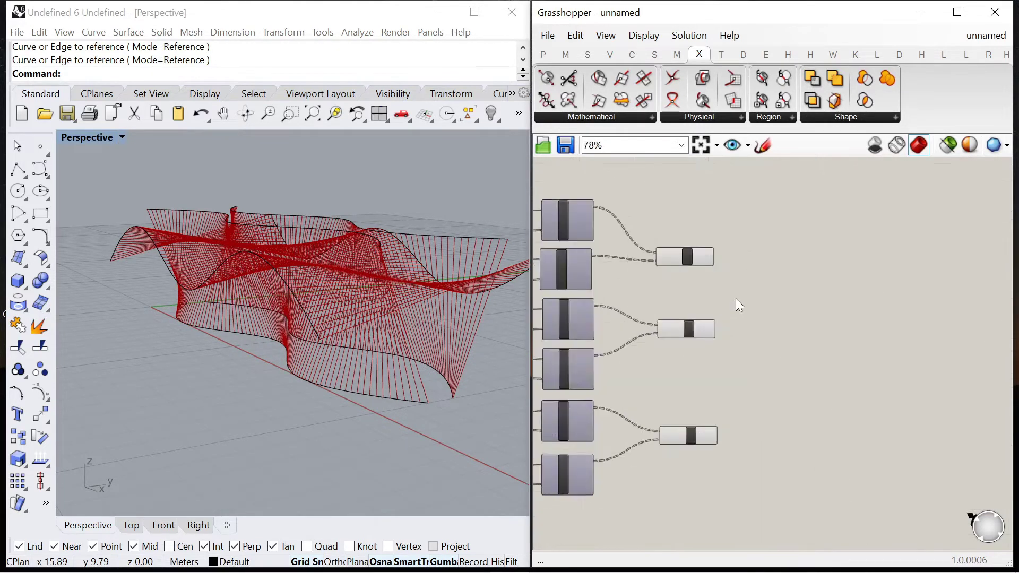
scroll(795, 280, "up", 3)
double_click(795, 288)
type("dis")
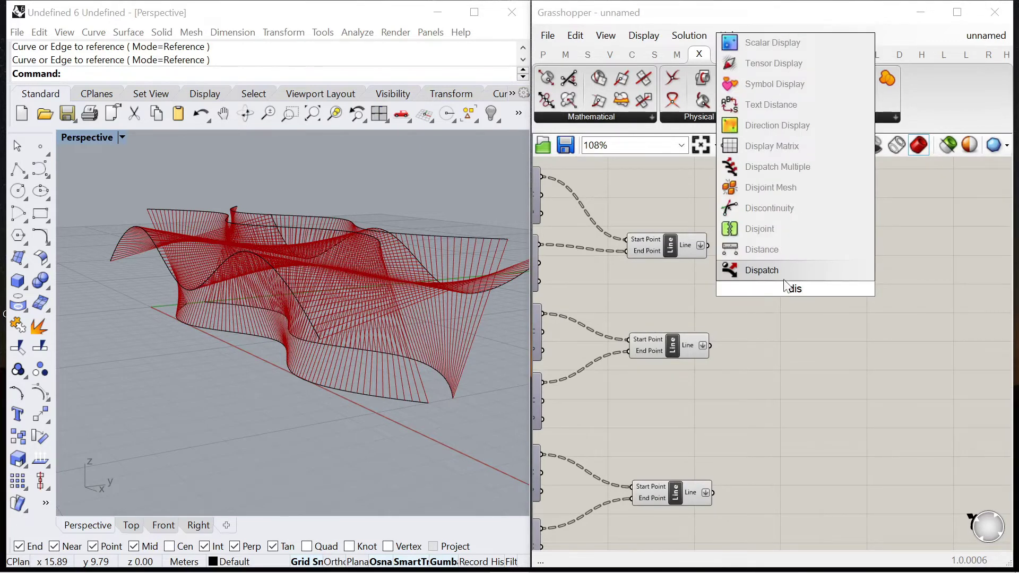
key("Return")
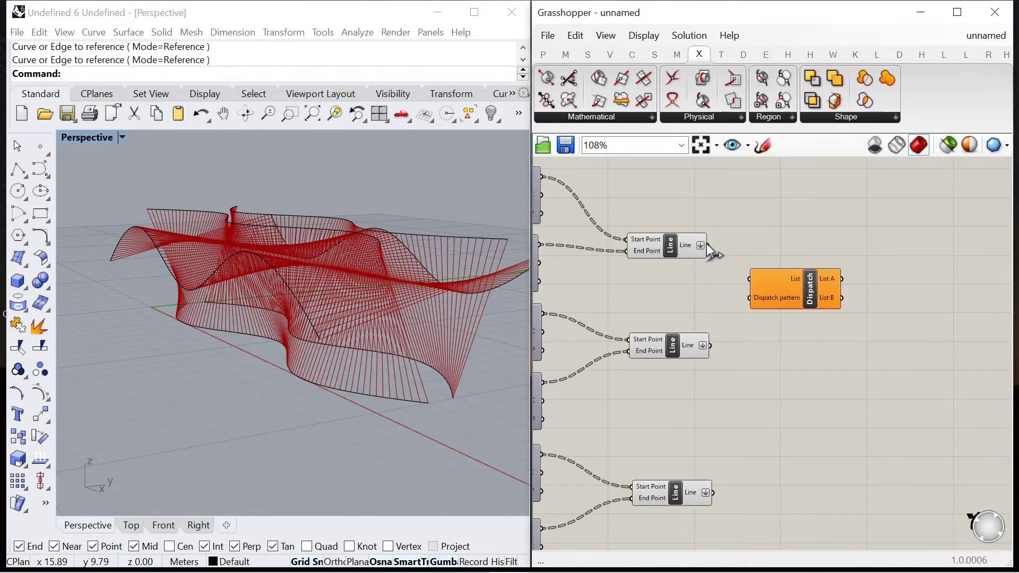
left_click_drag(750, 281, 750, 279)
Duplicate the Dispatch component twice and connect the second and third Line outputs to the copies' List inputs
left_click_drag(794, 297, 765, 335, "alt")
left_click_drag(820, 350, 802, 358)
left_click_drag(801, 357, 827, 480, "alt")
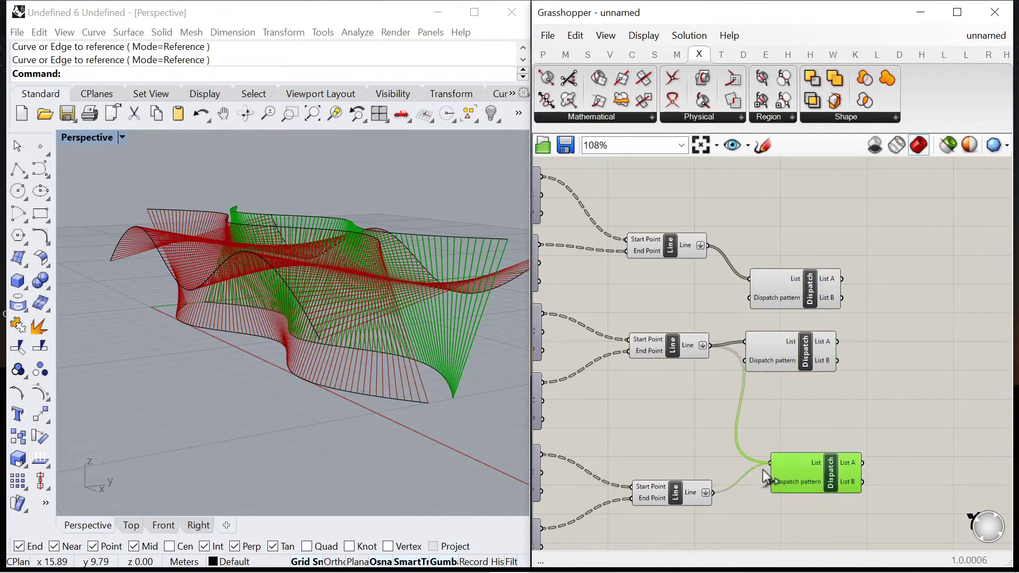
Connect the third Line output to the last Dispatch's List input and align the three Dispatch components beside their Line components
left_click_drag(763, 469, 771, 462)
left_click_drag(816, 471, 822, 496)
left_click_drag(791, 345, 814, 349)
left_click_drag(801, 272, 822, 234)
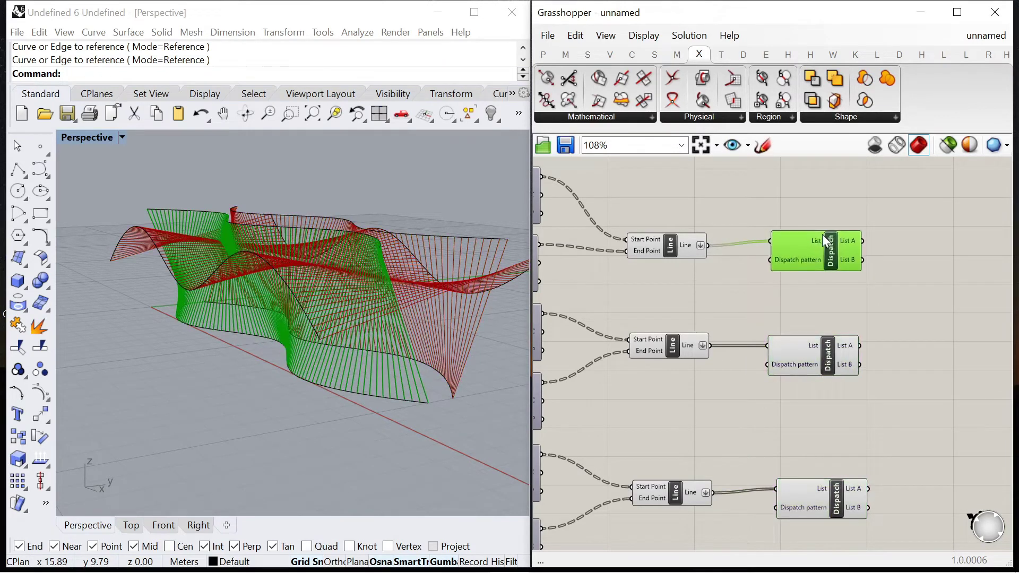
Turn off the preview of the three Line components
scroll(801, 281, "down", 5)
left_click_drag(708, 507, 688, 224)
right_click(712, 188)
left_click(754, 211)
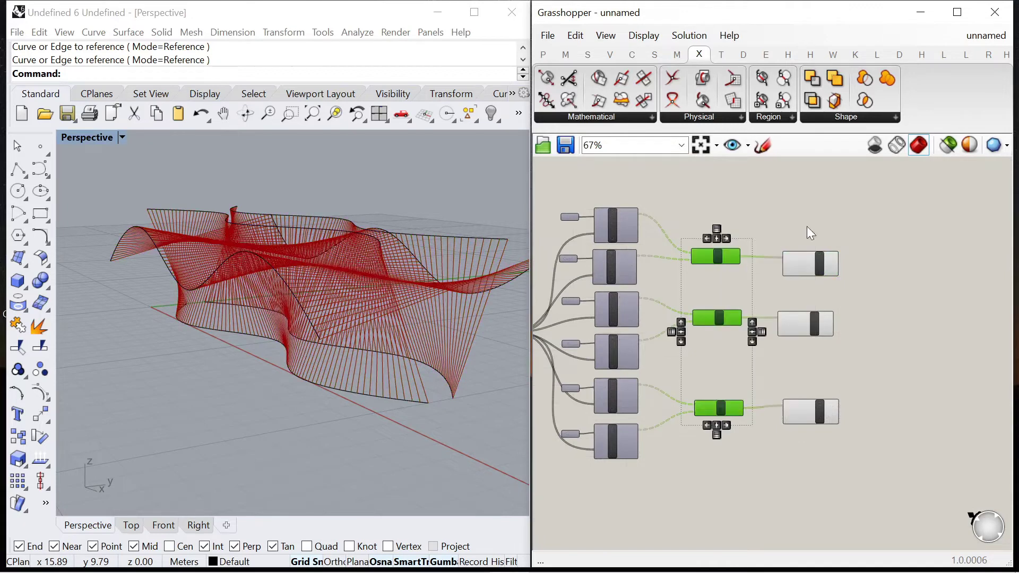
left_click(843, 213)
Add three Curve components connected to List A of the first and second Dispatch components and List B of the third
scroll(360, 340, "up", 4)
right_click_drag(350, 345, 356, 237)
scroll(737, 398, "up", 5)
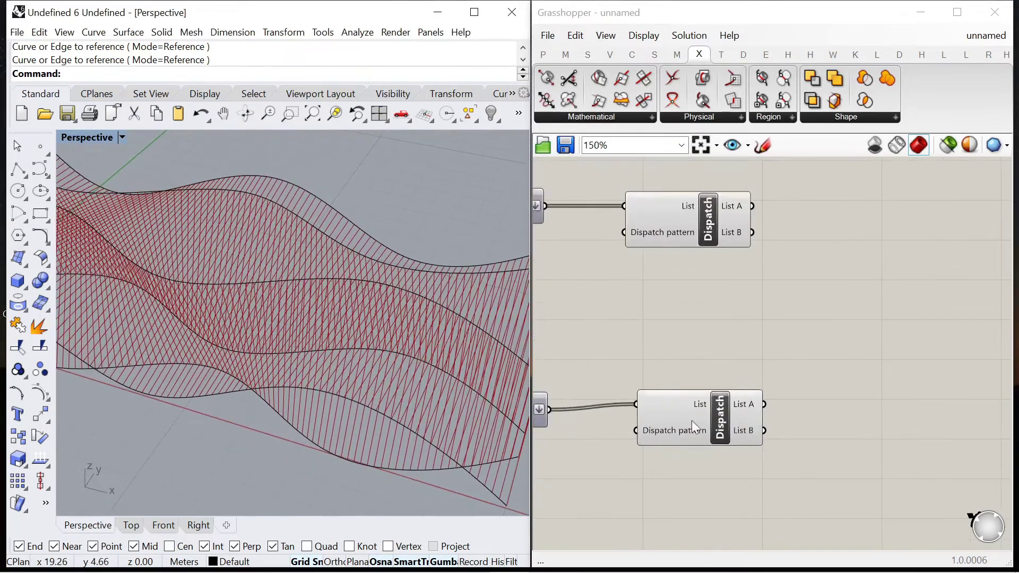
scroll(692, 421, "down", 1)
double_click(770, 425)
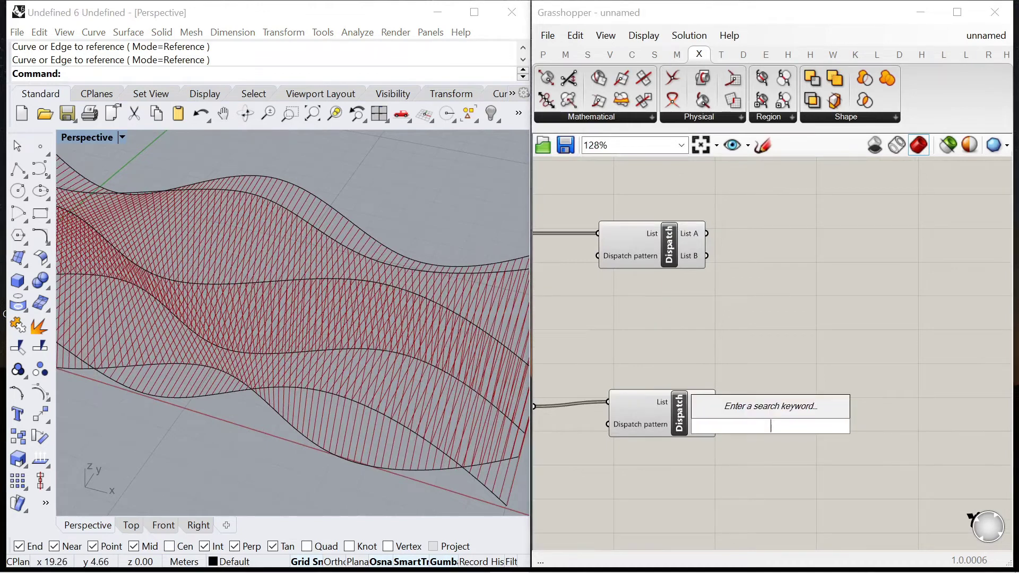
type("curve")
key("Return")
left_click_drag(748, 430, 743, 233)
scroll(721, 345, "down", 1)
right_click_drag(720, 348, 697, 400)
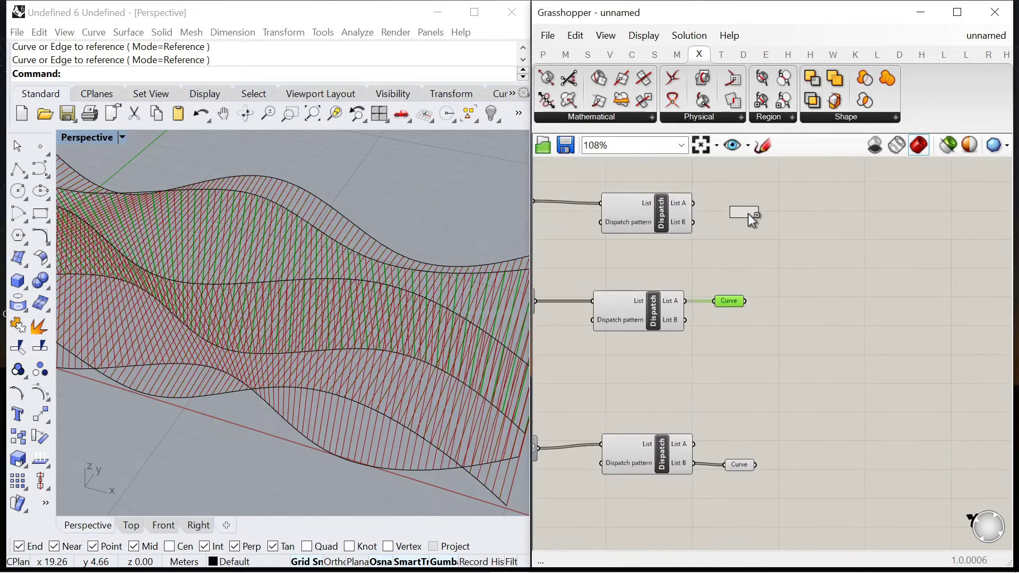
left_click_drag(713, 208, 725, 206)
Turn off the preview of the three Dispatch components
scroll(725, 223, "down", 3)
left_click_drag(689, 357, 674, 189)
right_click(667, 181)
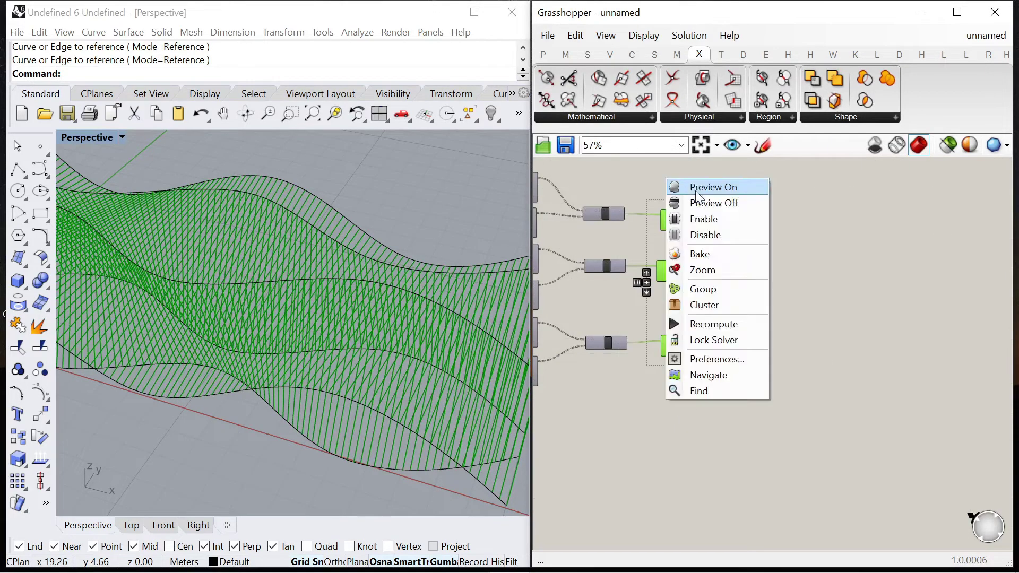
left_click(696, 201)
left_click(809, 224)
Add a Pipe component and connect a Panel containing 0.1 to its Radius input
right_click_drag(321, 387, 346, 382)
scroll(785, 221, "up", 4)
left_click_drag(673, 322, 670, 324)
double_click(746, 267)
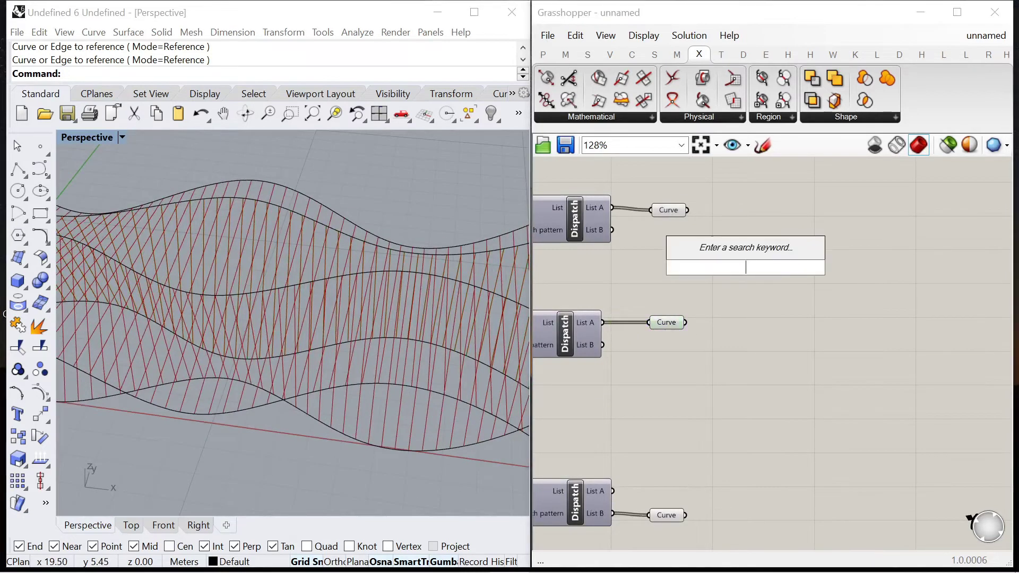
type("pipe")
key("Return")
double_click(686, 284)
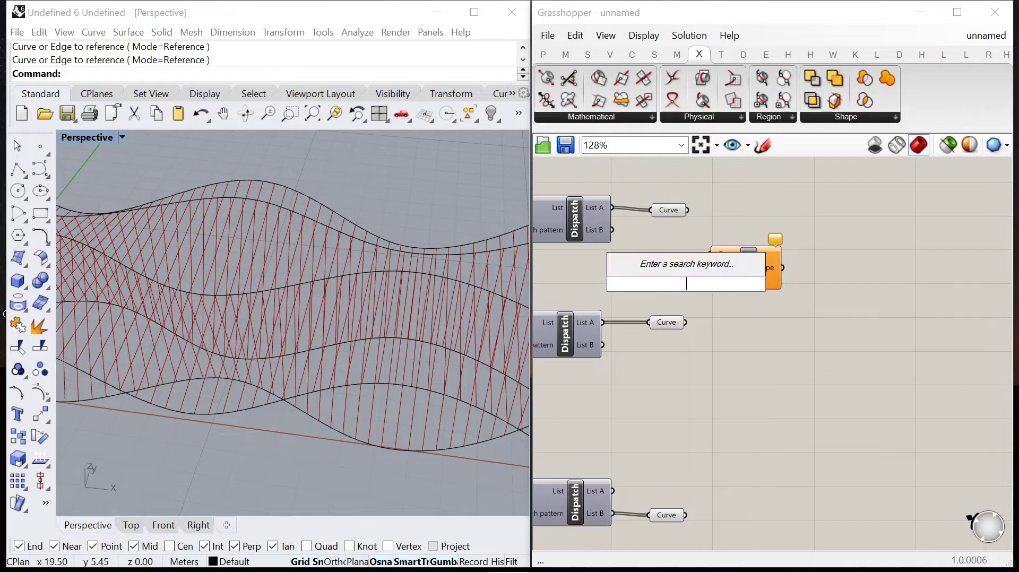
type("\"0.1")
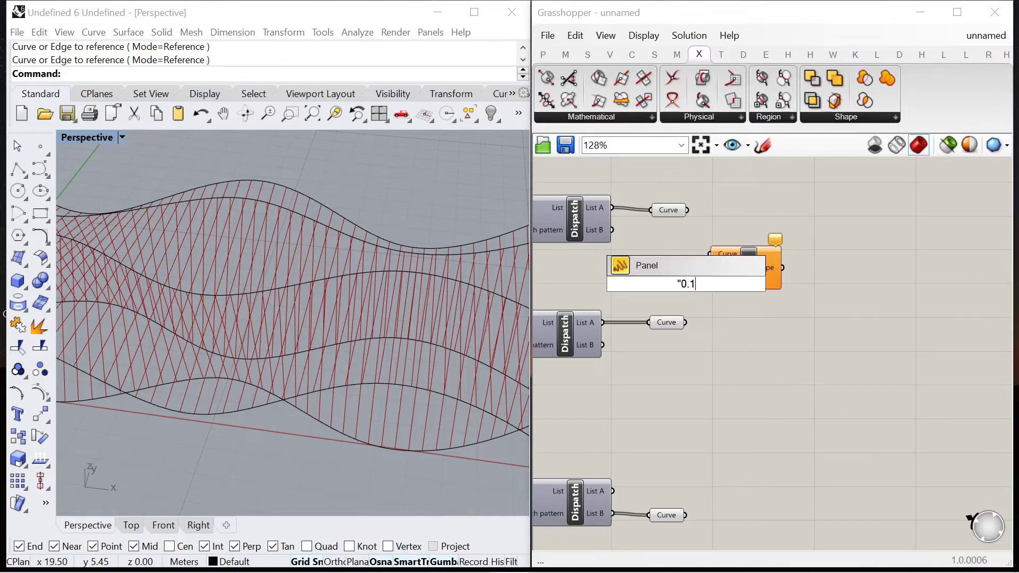
key("Return")
scroll(690, 289, "up", 3)
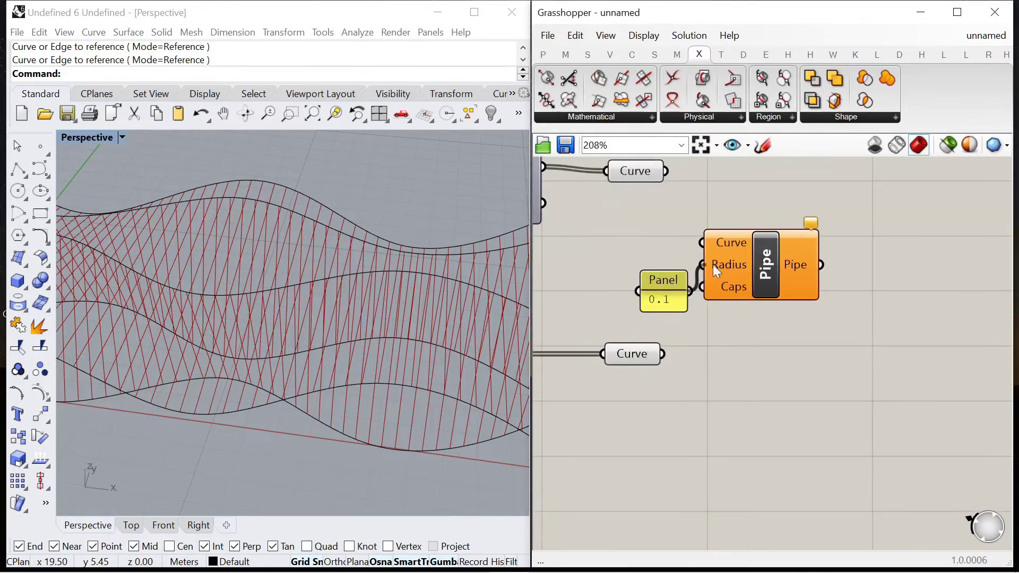
left_click_drag(713, 266, 759, 281)
Connect all three Curve components to the Pipe component's Curve input
left_click_drag(666, 171, 739, 265)
left_click_drag(662, 354, 747, 259)
scroll(687, 269, "down", 1)
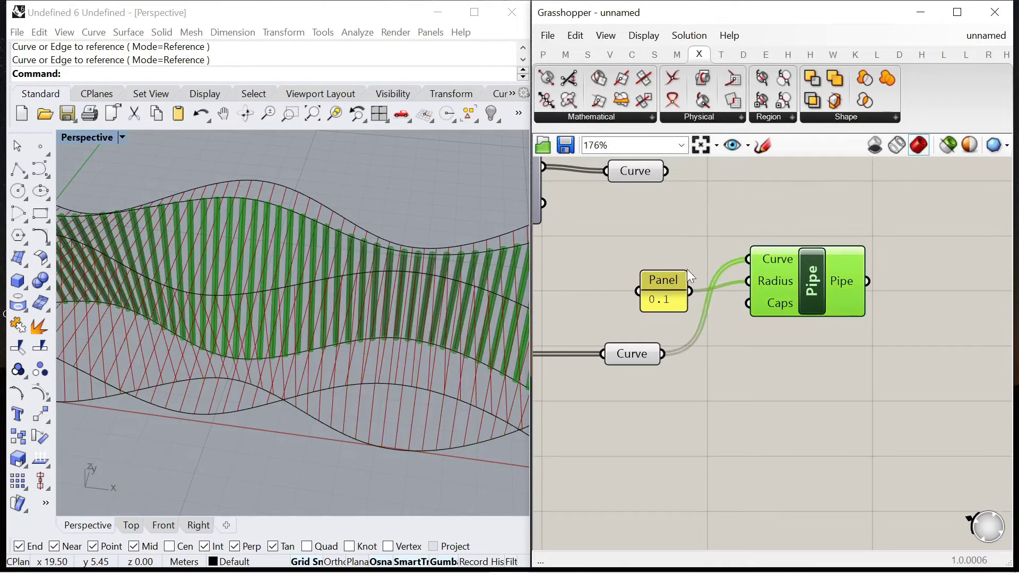
scroll(687, 269, "down", 2)
left_click_drag(686, 511, 727, 266)
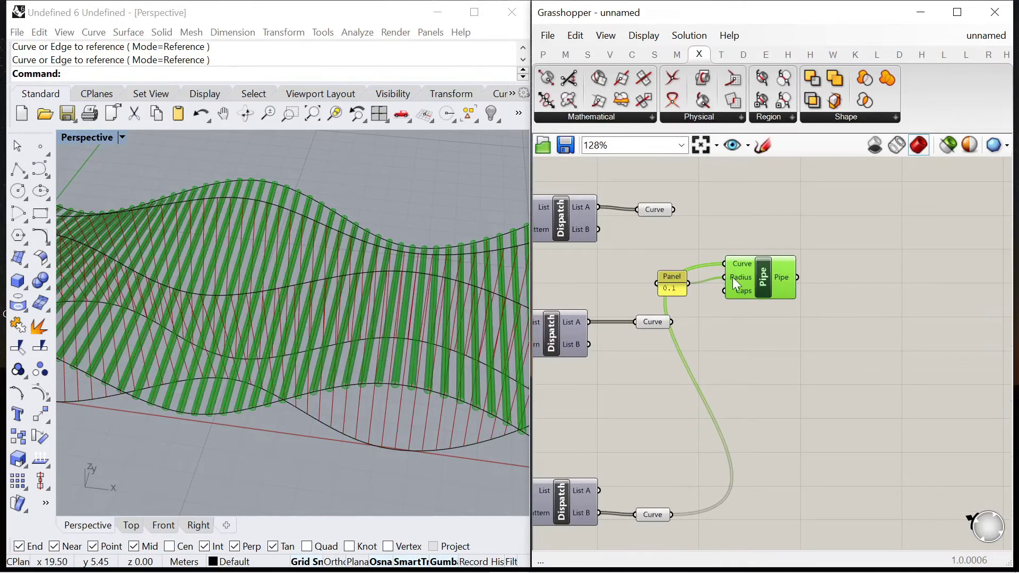
left_click_drag(688, 227, 725, 264)
left_click_drag(735, 344, 724, 264, "shift")
Rearrange the Pipe component and its radius Panel in the free space beyond the Curve components
left_click_drag(632, 247, 806, 334)
left_click_drag(783, 290, 847, 341)
left_click(740, 386)
scroll(733, 385, "up", 2)
left_click_drag(707, 370, 626, 300)
left_click_drag(736, 307, 766, 321)
scroll(862, 349, "down", 2)
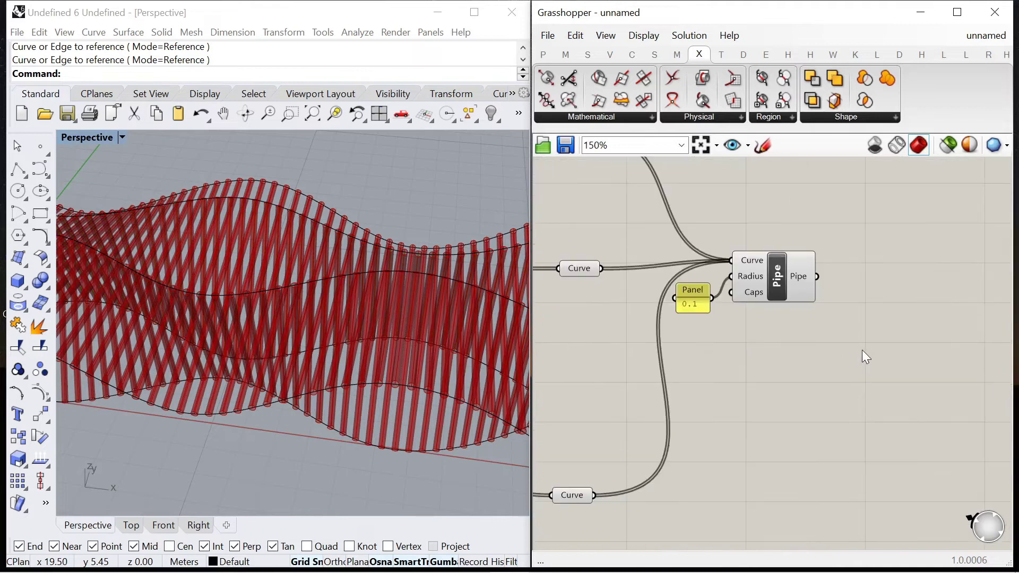
Add a Custom Preview component and connect the Pipe output to its Geometry input
double_click(861, 349)
type("previ")
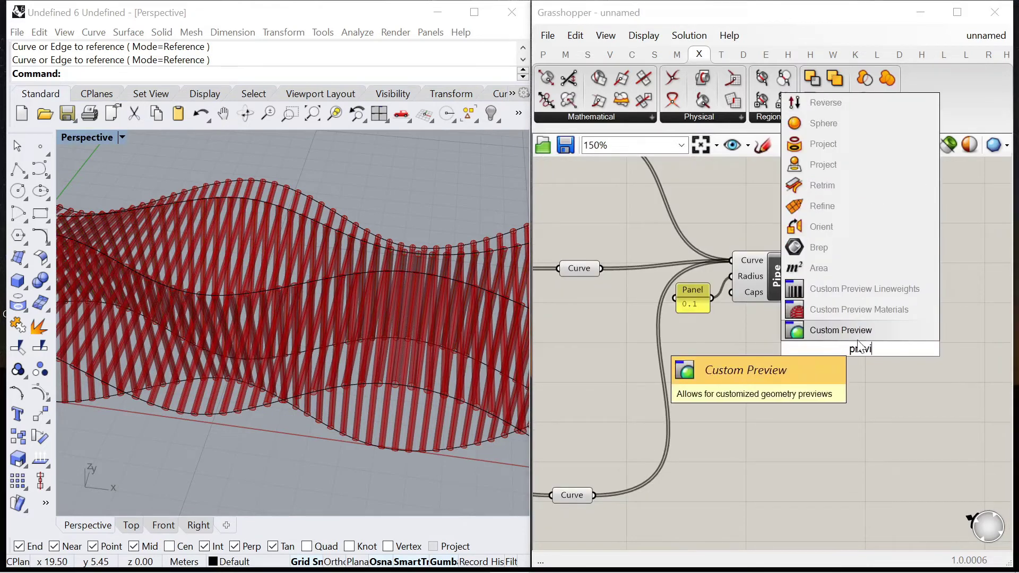
key("Return")
left_click_drag(835, 323, 877, 303)
Add a Colour Swatch connected to the Custom Preview's Material input and place it beneath the Pipe component
double_click(767, 357)
type("swatch")
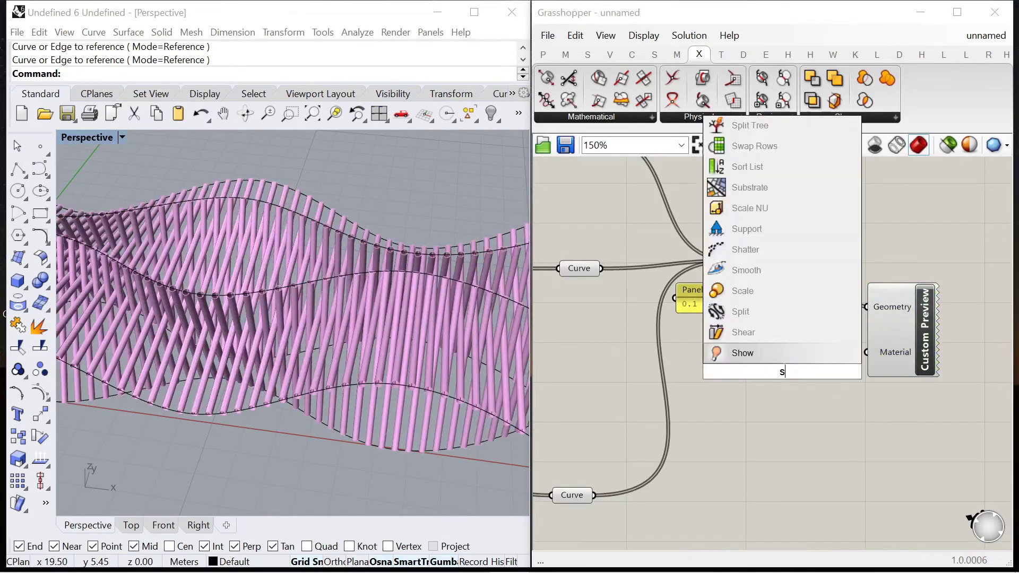
key("Return")
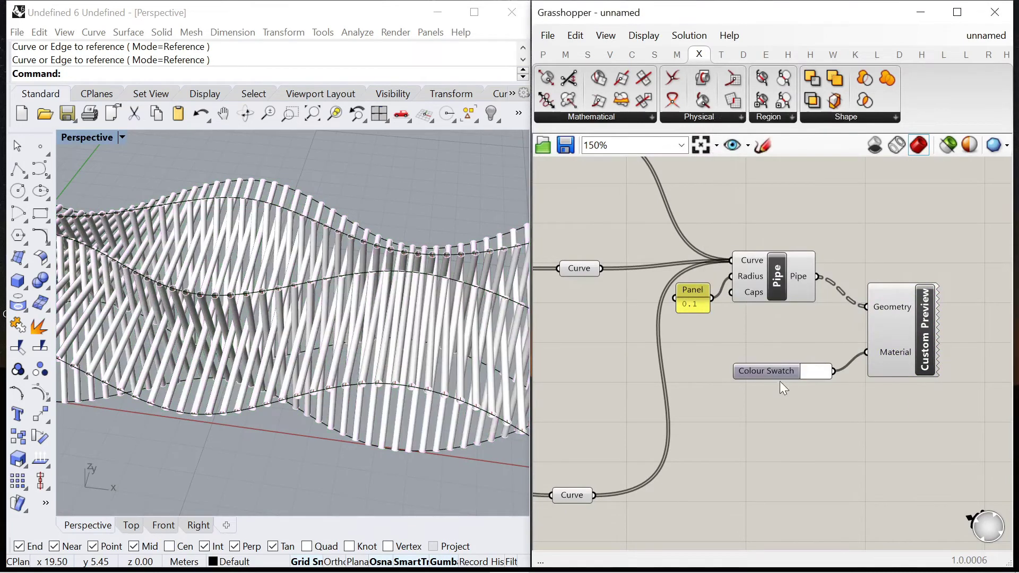
left_click_drag(779, 372, 778, 355)
Set the Colour Swatch to a light yellow
left_click(826, 352)
left_click_drag(954, 462, 962, 458)
left_click_drag(954, 349, 908, 378)
left_click_drag(957, 458, 961, 459)
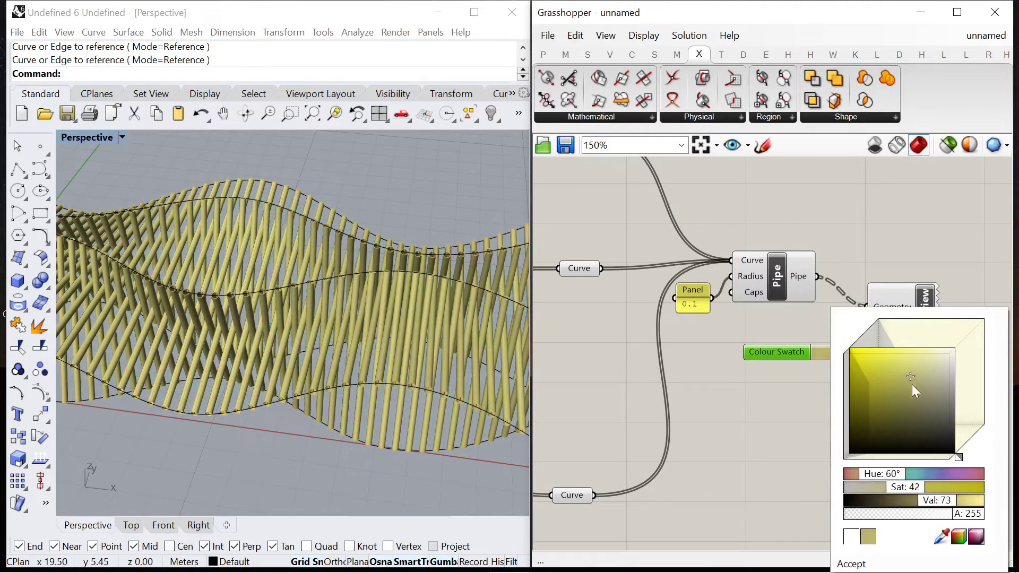
left_click_drag(905, 375, 898, 372)
Turn off the preview of the three Curve components feeding the Pipe
scroll(726, 287, "down", 7)
left_click_drag(694, 372, 655, 231)
right_click(698, 196)
left_click(735, 217)
left_click(814, 236)
Set the Perspective viewport to Rendered display mode and turn off the Pipe component's preview
right_click_drag(228, 366, 291, 290)
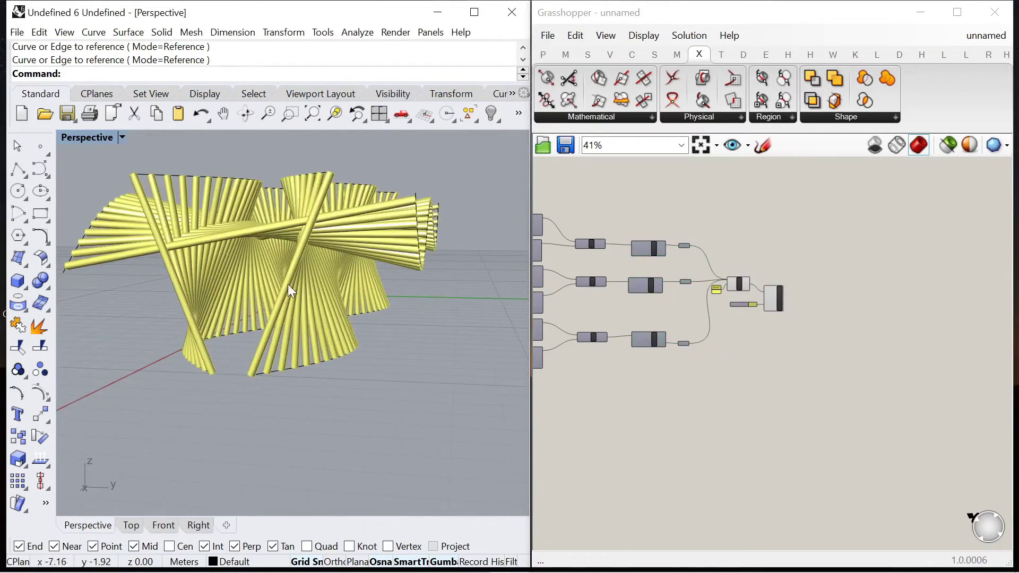
right_click_drag(346, 322, 250, 249)
left_click(64, 32)
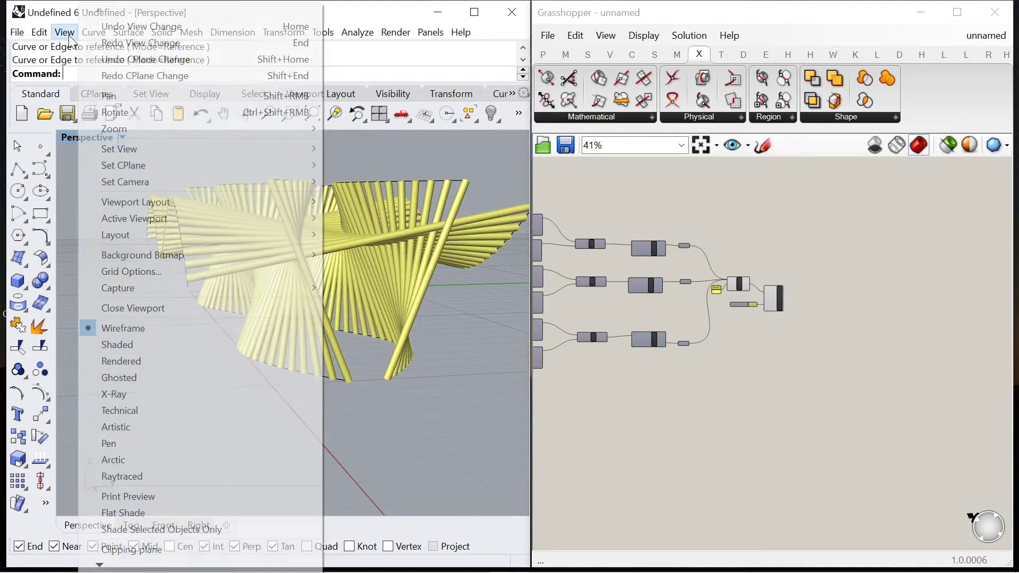
left_click(125, 359)
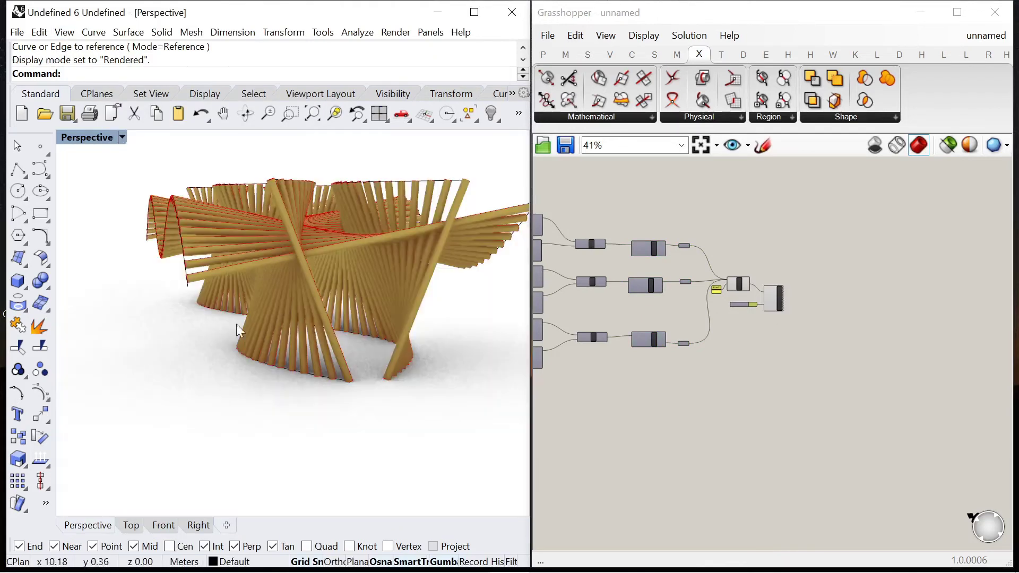
left_click(739, 284)
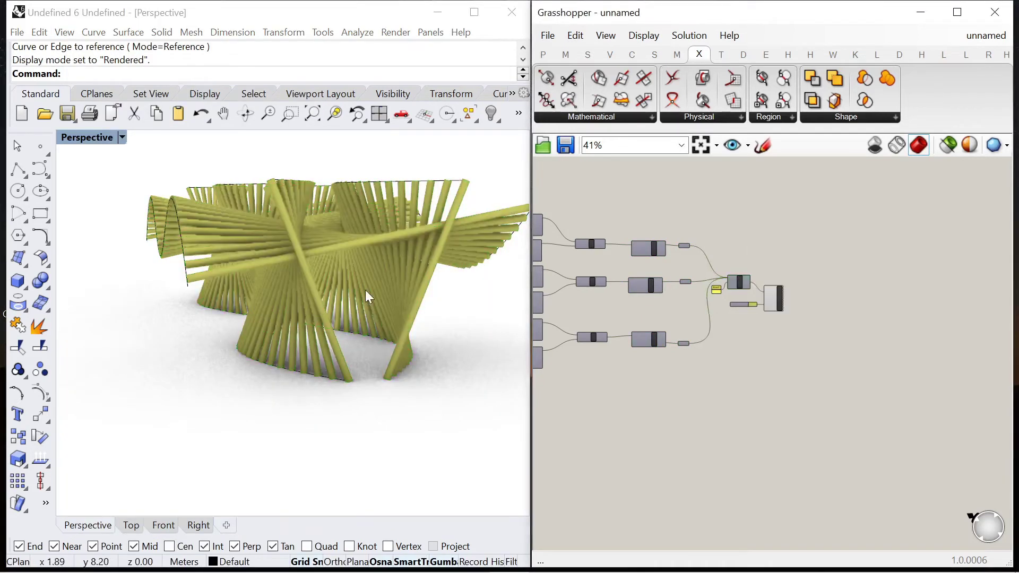
Minimize the Grasshopper window and maximize the Rhino window to show the whole structure
left_click(930, 17)
left_click(474, 12)
right_click_drag(583, 201, 562, 344)
scroll(535, 333, "down", 2)
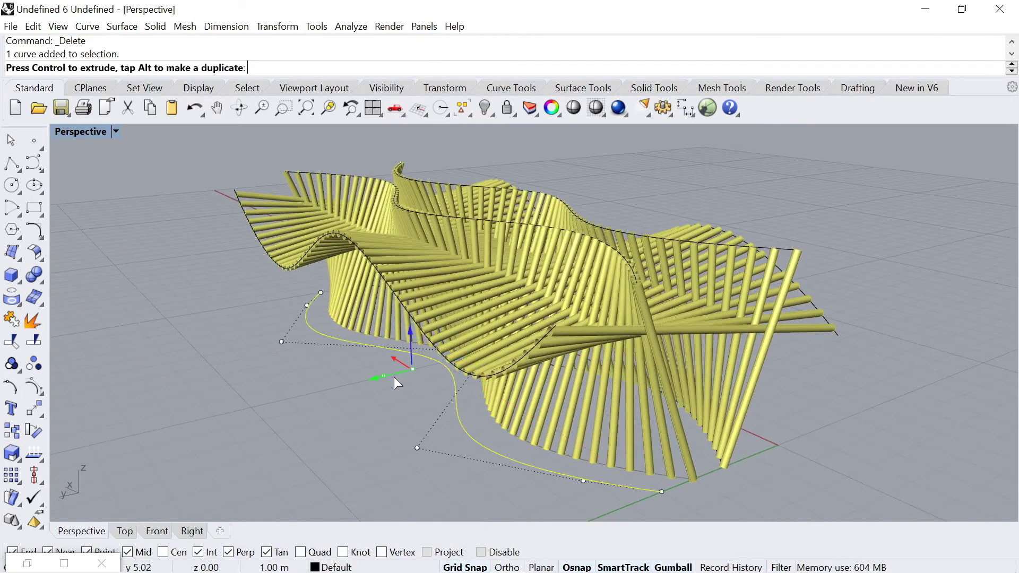
Reshape the structure by moving its wave curves one by one with the gumball, including the front ground curve
right_click_drag(554, 371, 435, 393)
left_click_drag(326, 422, 560, 399)
left_click_drag(640, 422, 684, 397)
right_click_drag(719, 428, 333, 370)
left_click(223, 365)
right_click_drag(348, 480, 664, 424)
left_click(637, 377)
left_click_drag(716, 340, 835, 367)
left_click(835, 367)
right_click_drag(828, 371, 457, 464)
left_click(476, 415)
left_click_drag(454, 484, 548, 477)
right_click_drag(548, 477, 566, 413)
right_click_drag(540, 450, 382, 451)
Shift the ground wave curve along the Y axis to adjust the stance of the lower pipes, and deselect it
left_click(372, 367)
left_click_drag(366, 368, 400, 367)
right_click_drag(428, 402, 449, 435)
left_click(427, 355)
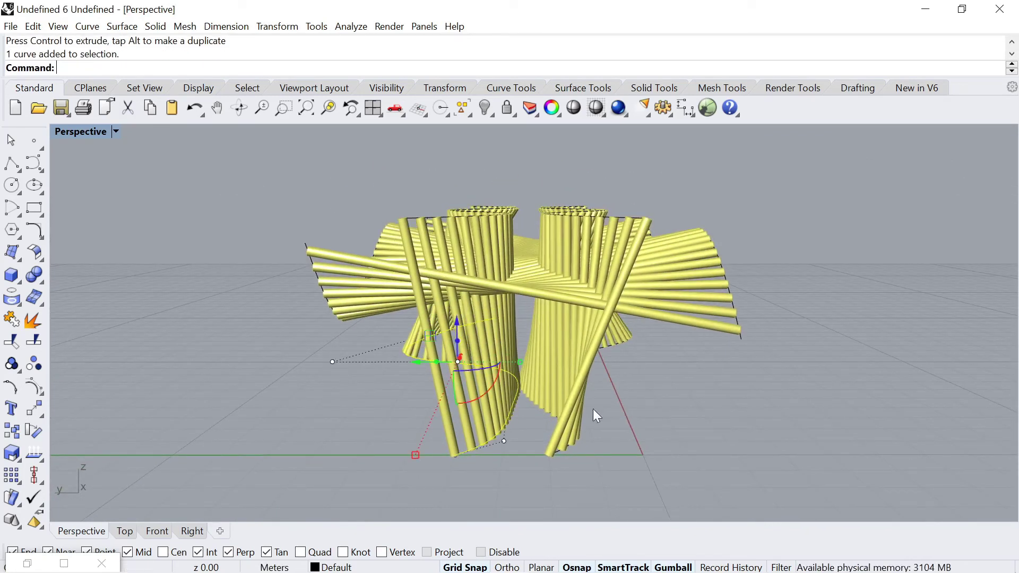
right_click_drag(593, 409, 493, 429)
left_click(492, 429)
left_click_drag(588, 353, 620, 357)
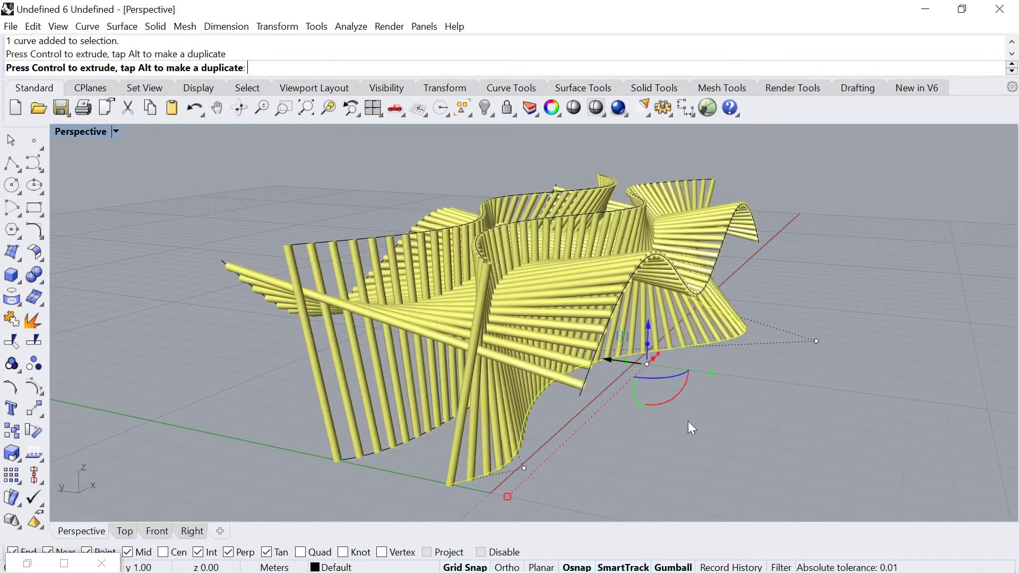
right_click_drag(689, 428, 573, 435)
left_click(573, 435)
mouse_move(573, 434)
left_mouse_down()
mouse_move(582, 432)
mouse_move(584, 445)
left_mouse_up()
right_click_drag(584, 445, 440, 436)
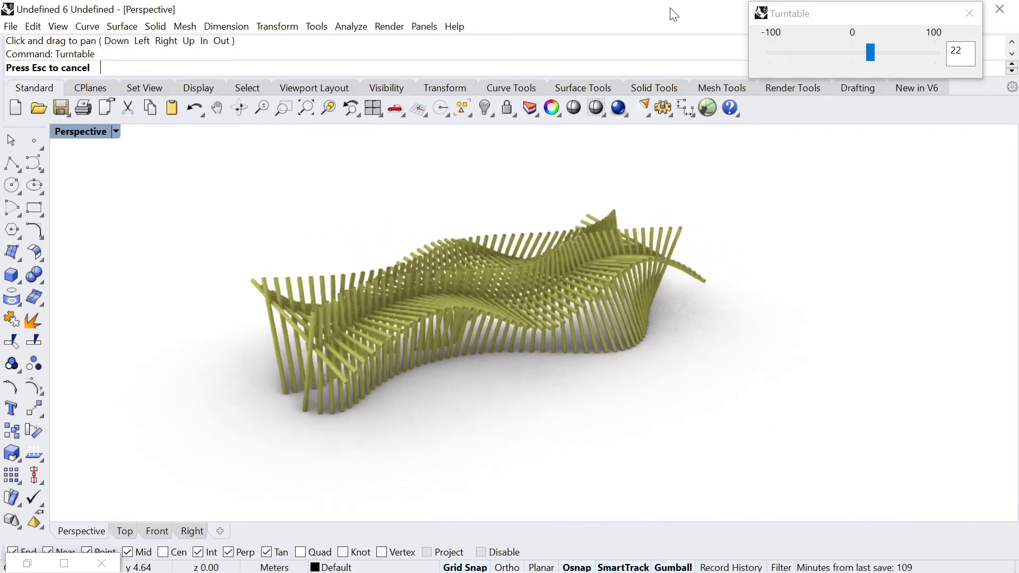
Stop the Turntable rotation and inspect the rendered structure from its end
left_click(969, 12)
right_click_drag(656, 326, 723, 331)
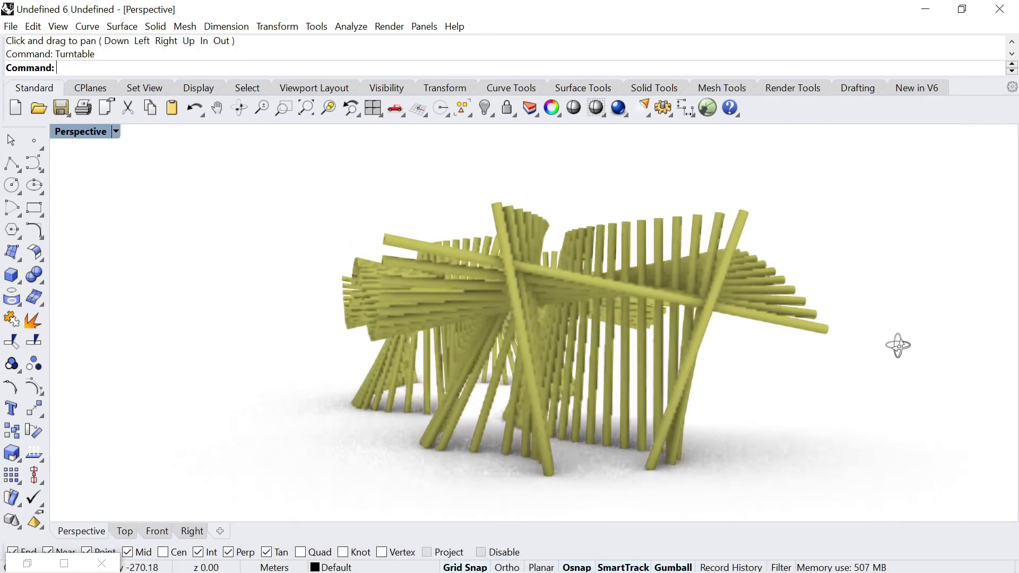